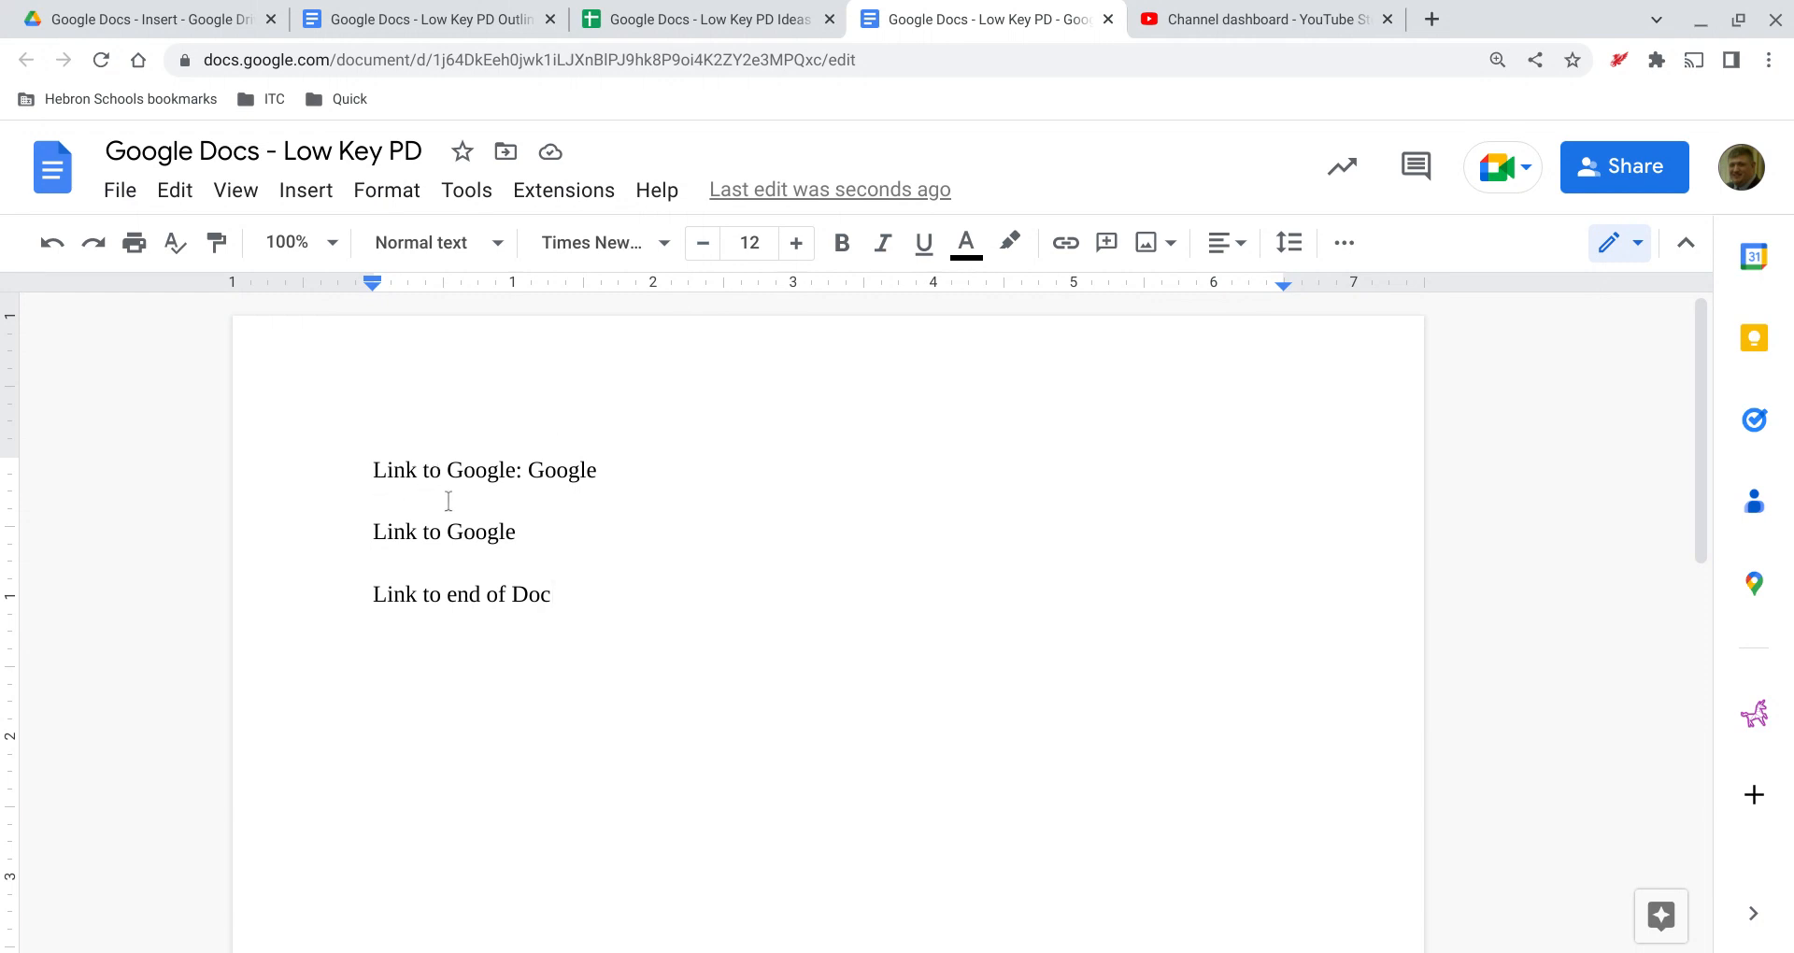
click(530, 498)
drag(543, 497, 601, 497)
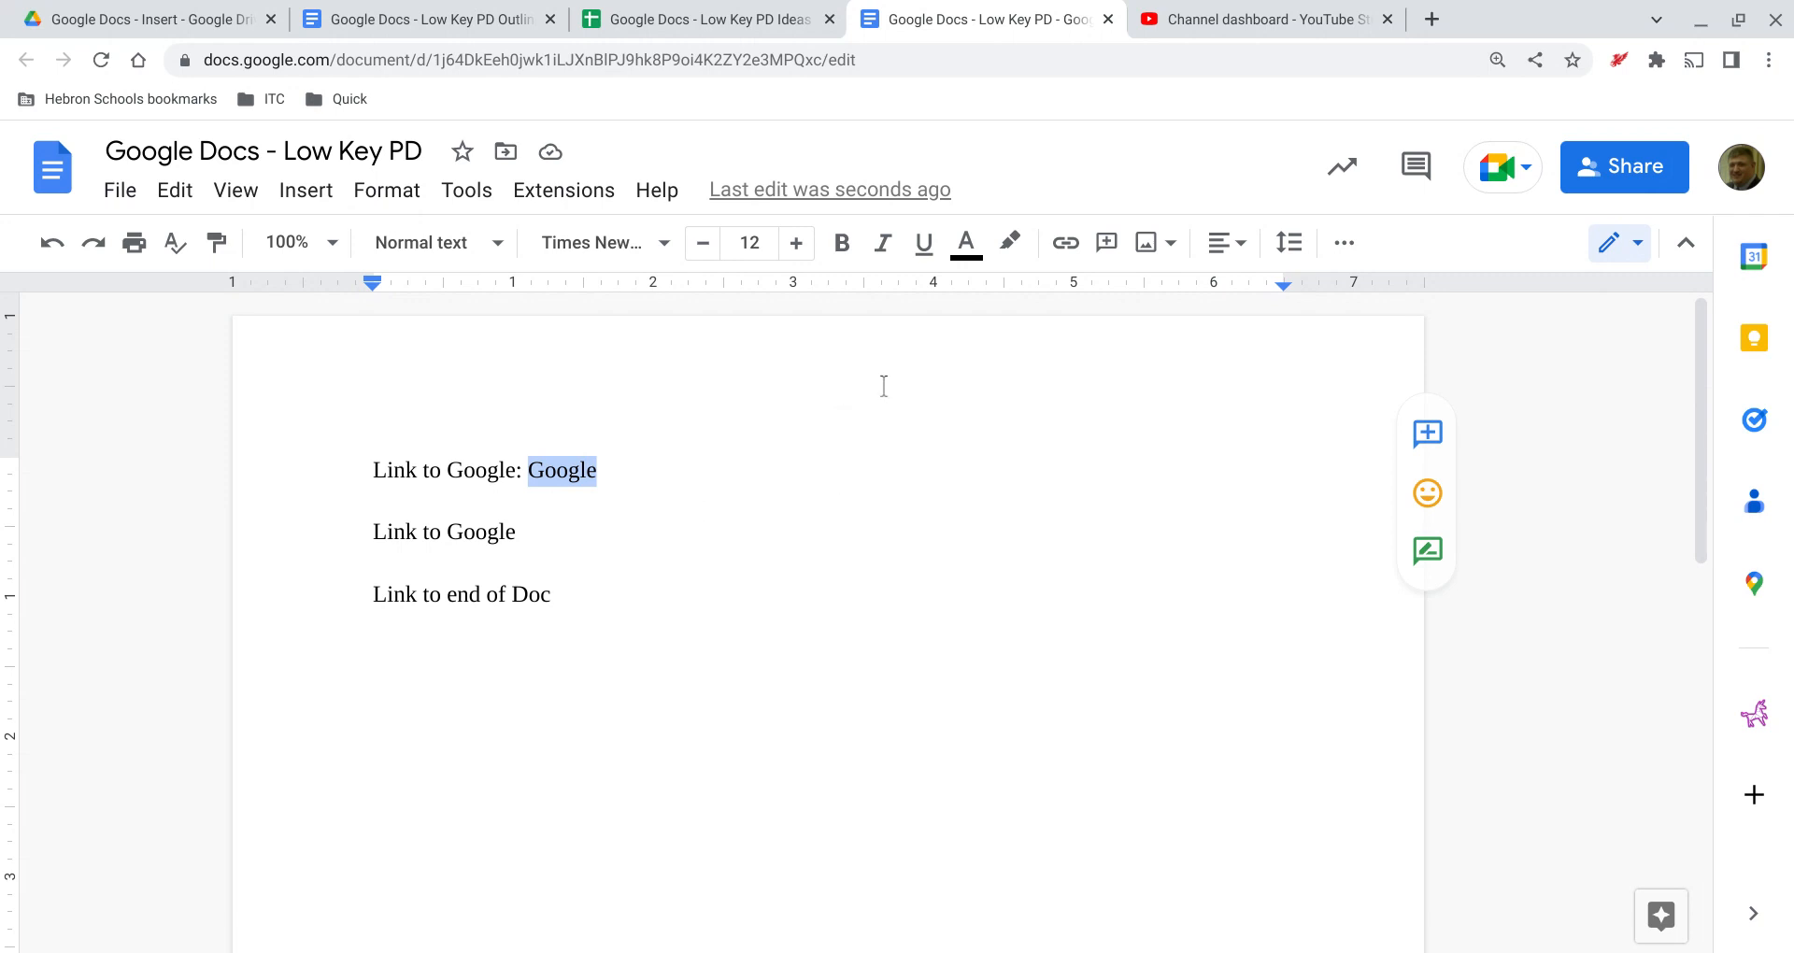
click(316, 204)
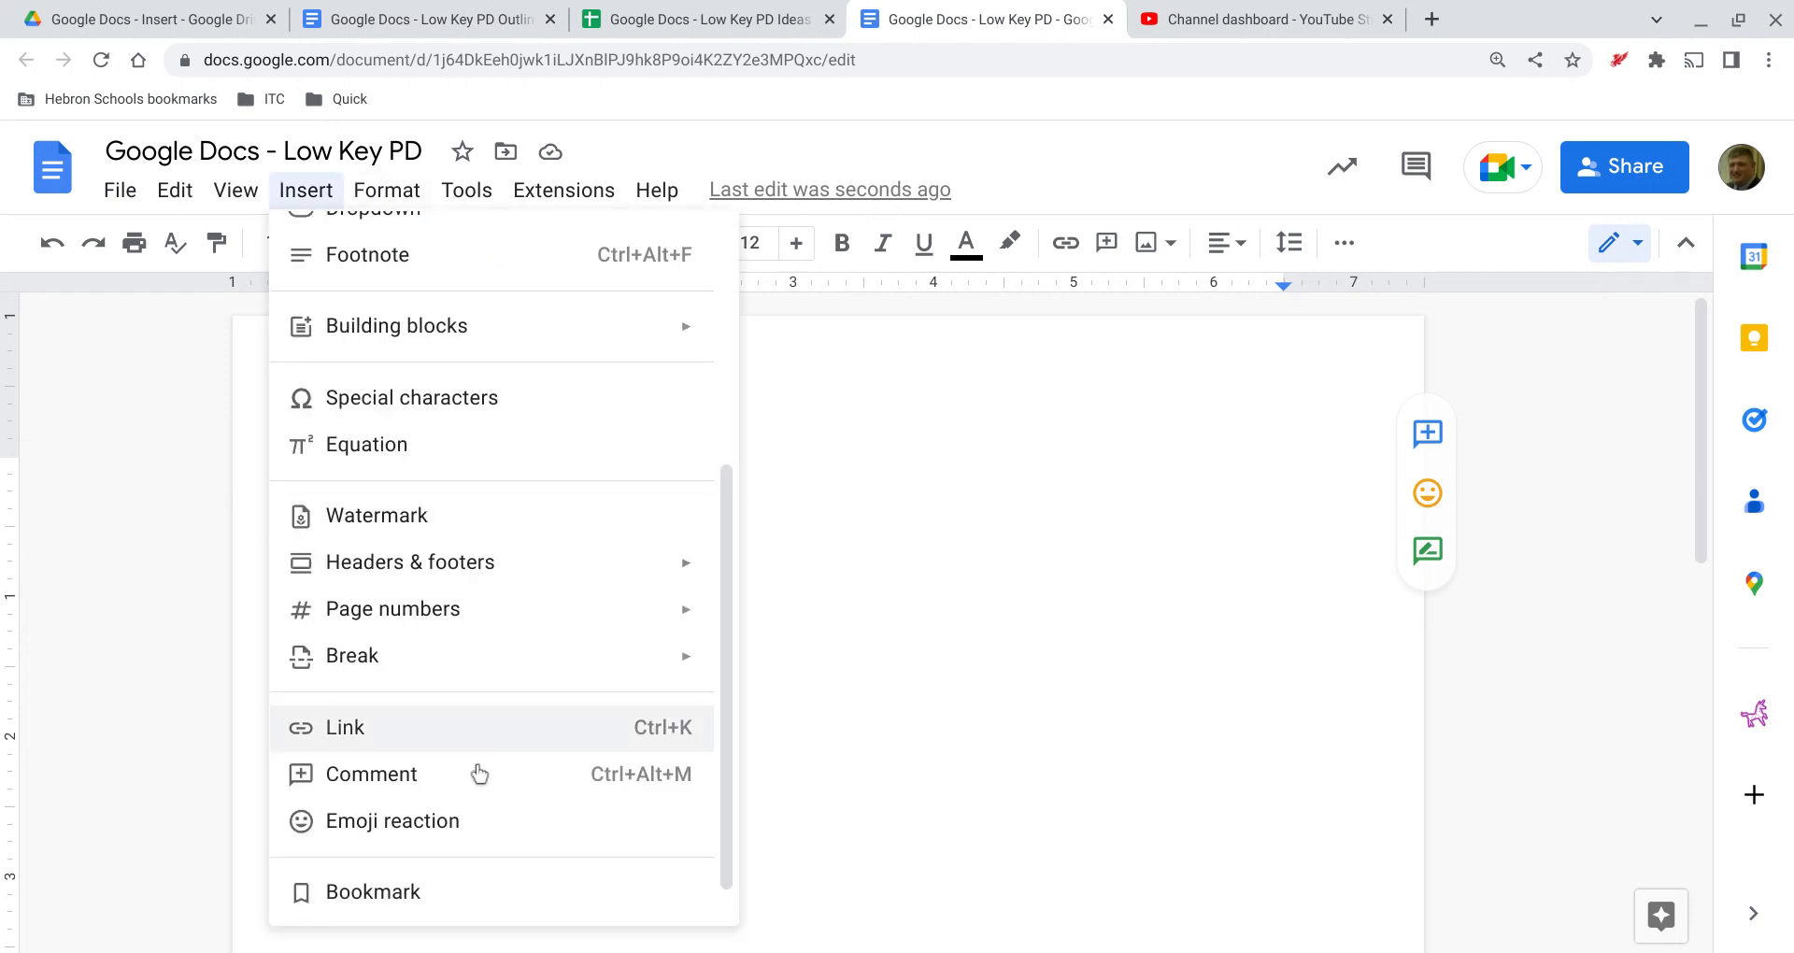
click(1064, 268)
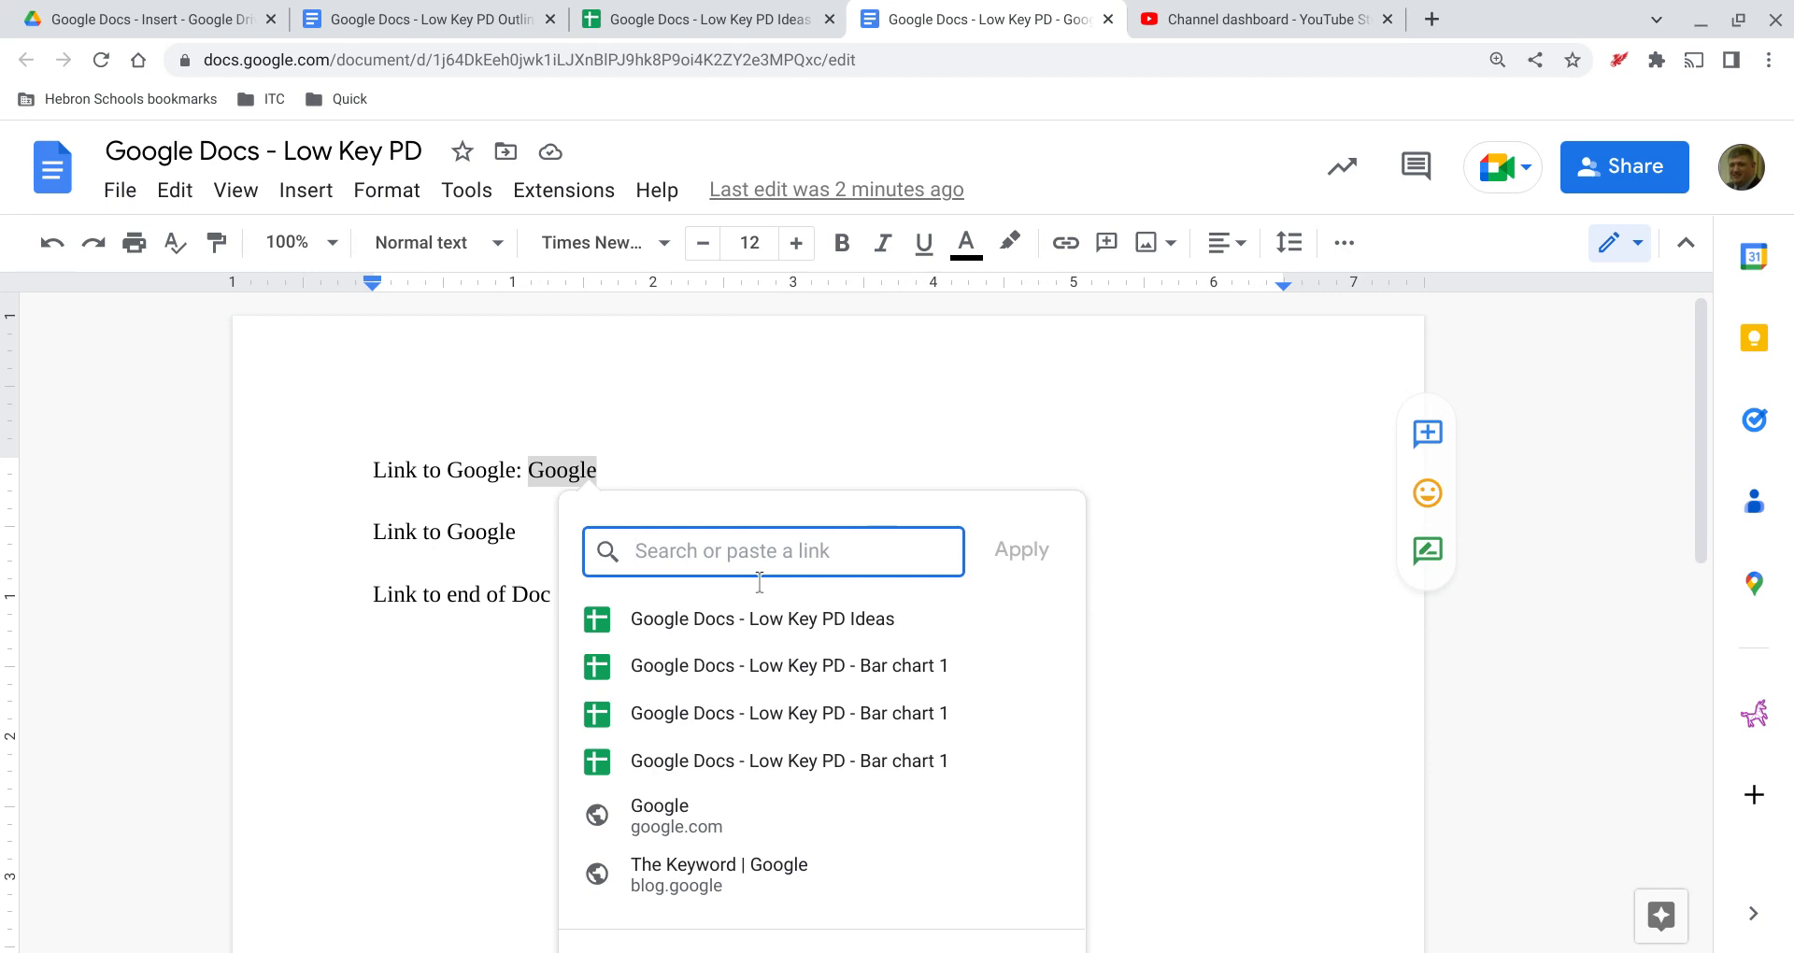
text(www.)
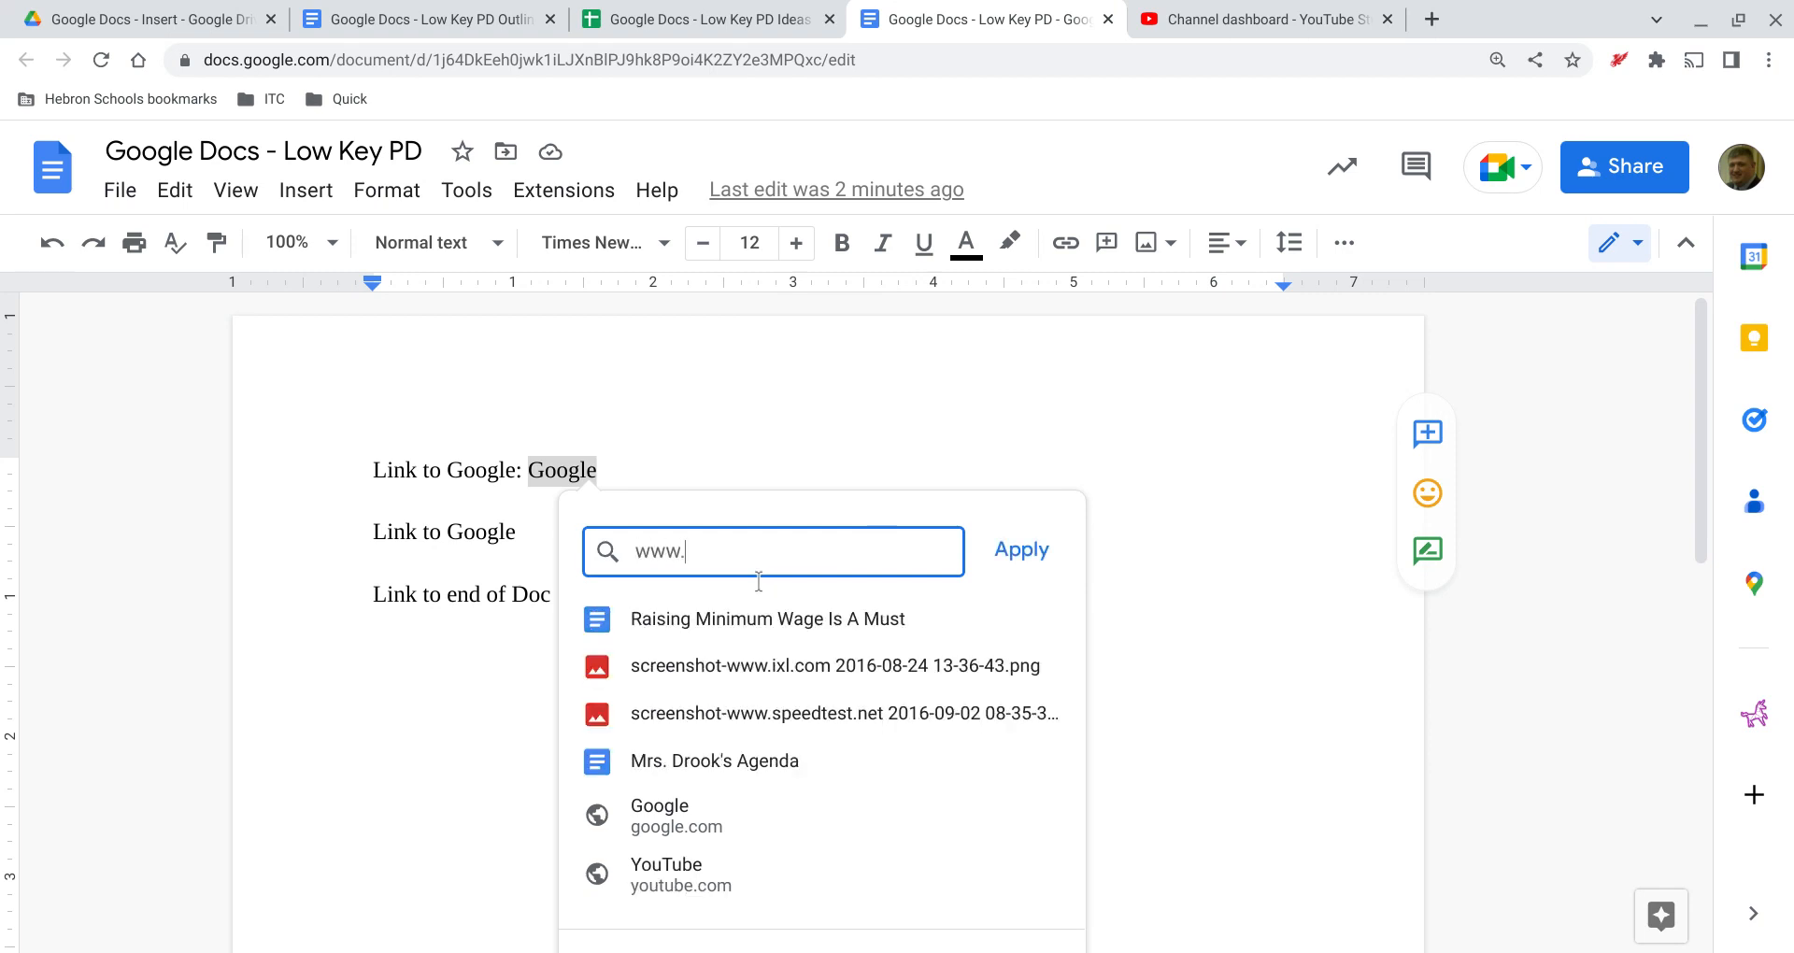
text(google.com)
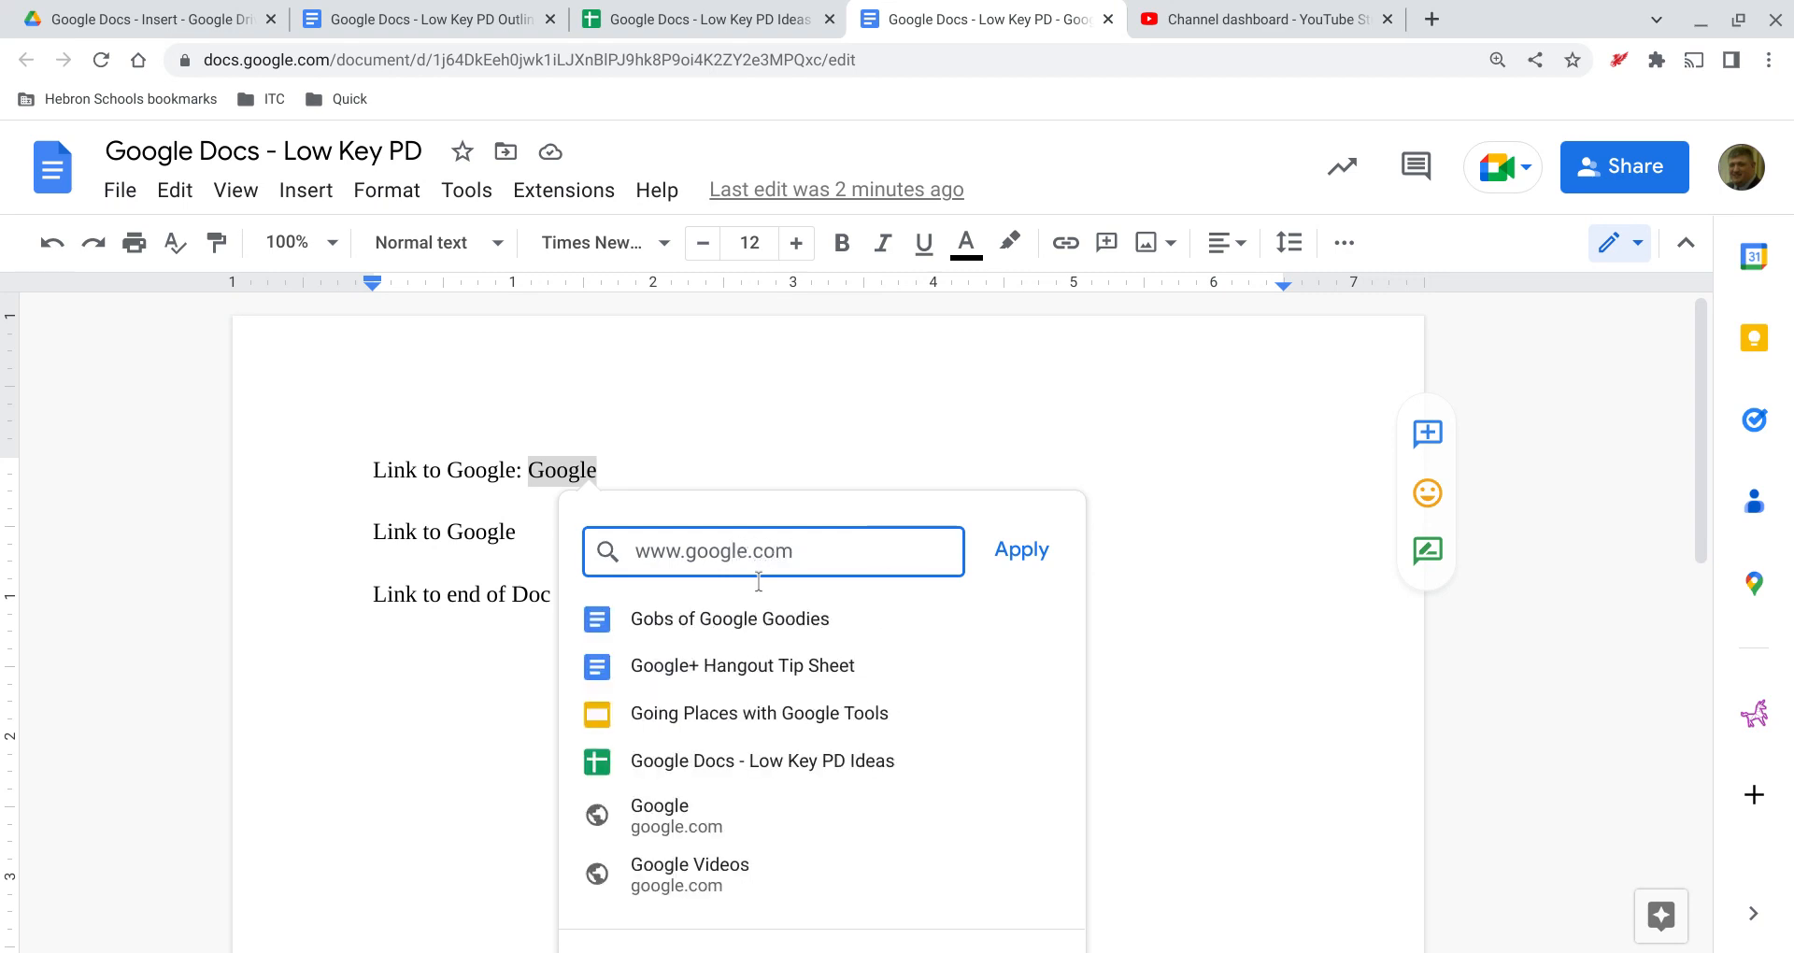
click(1011, 557)
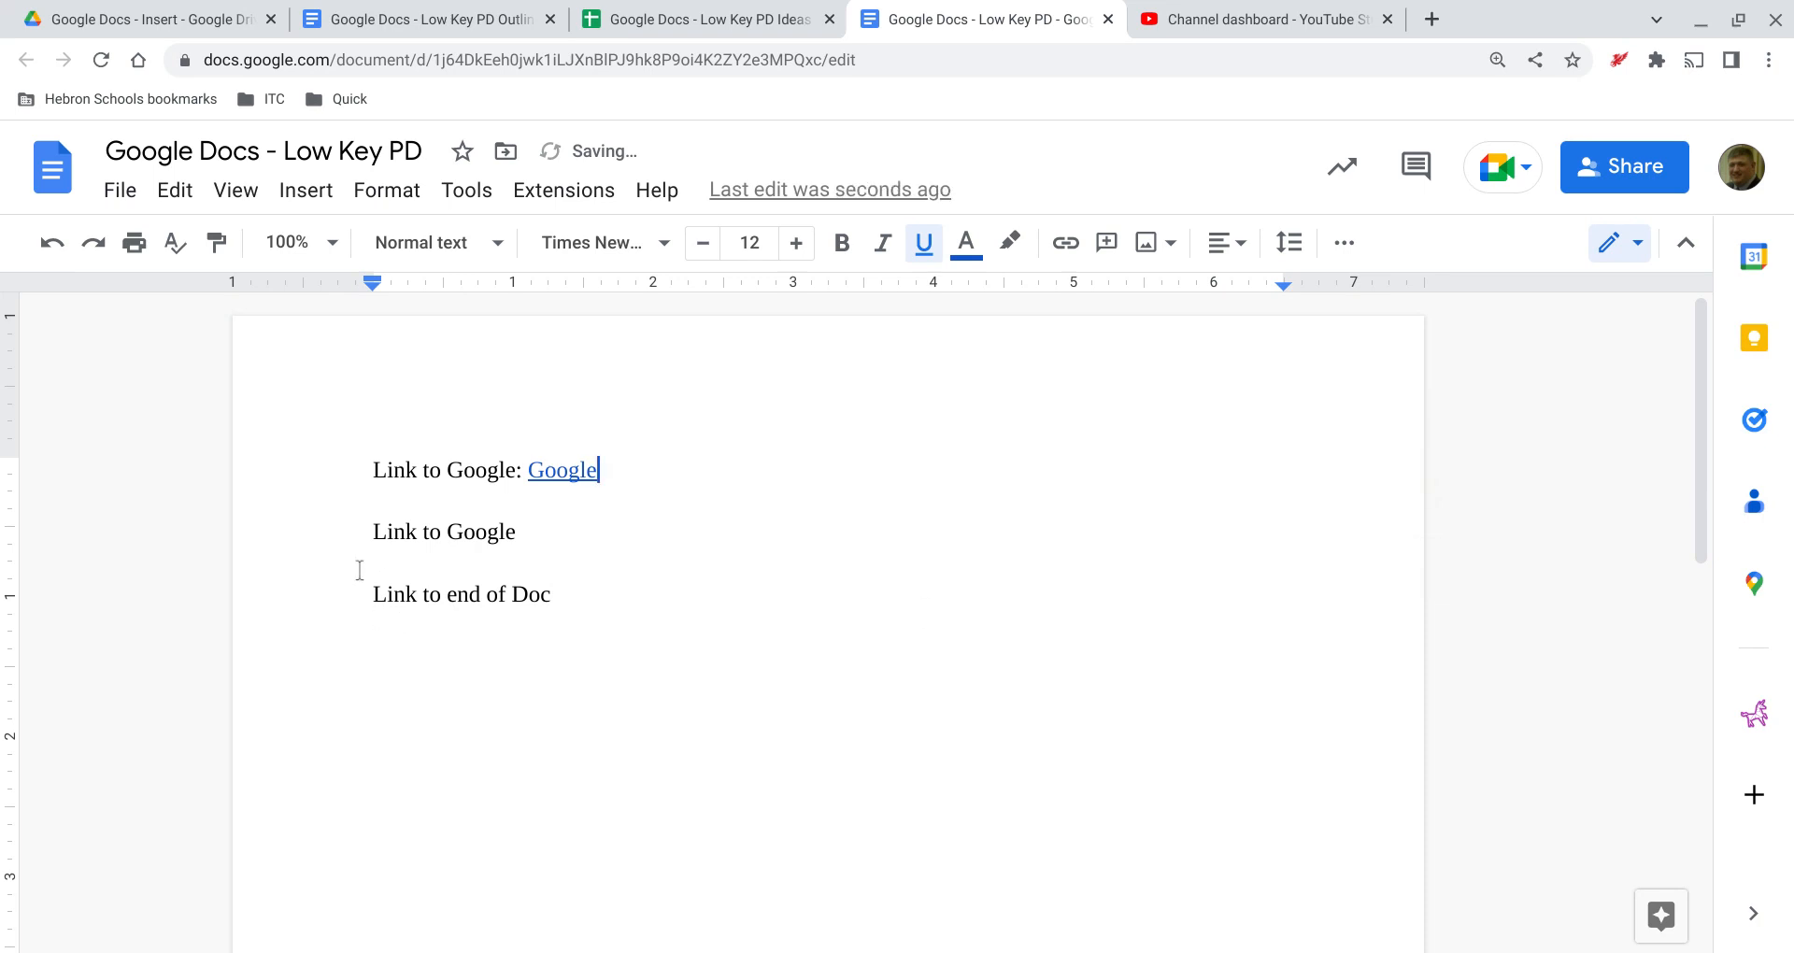
drag(372, 564, 525, 560)
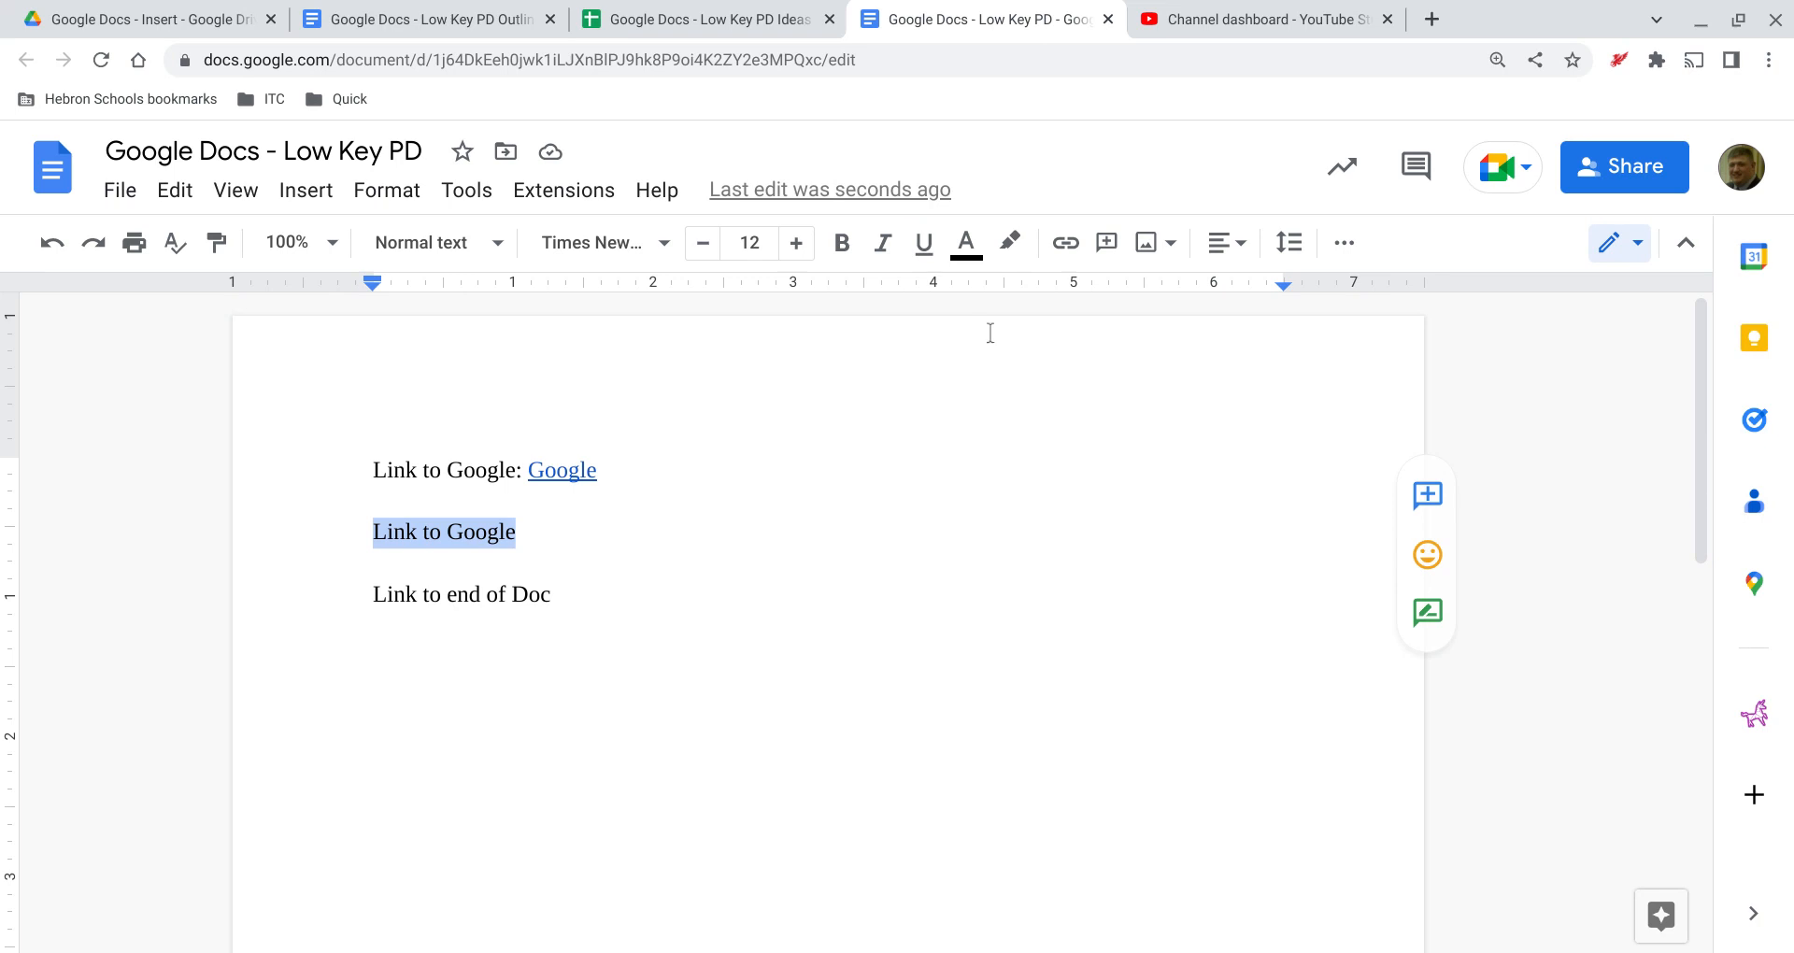
click(1066, 245)
text(w)
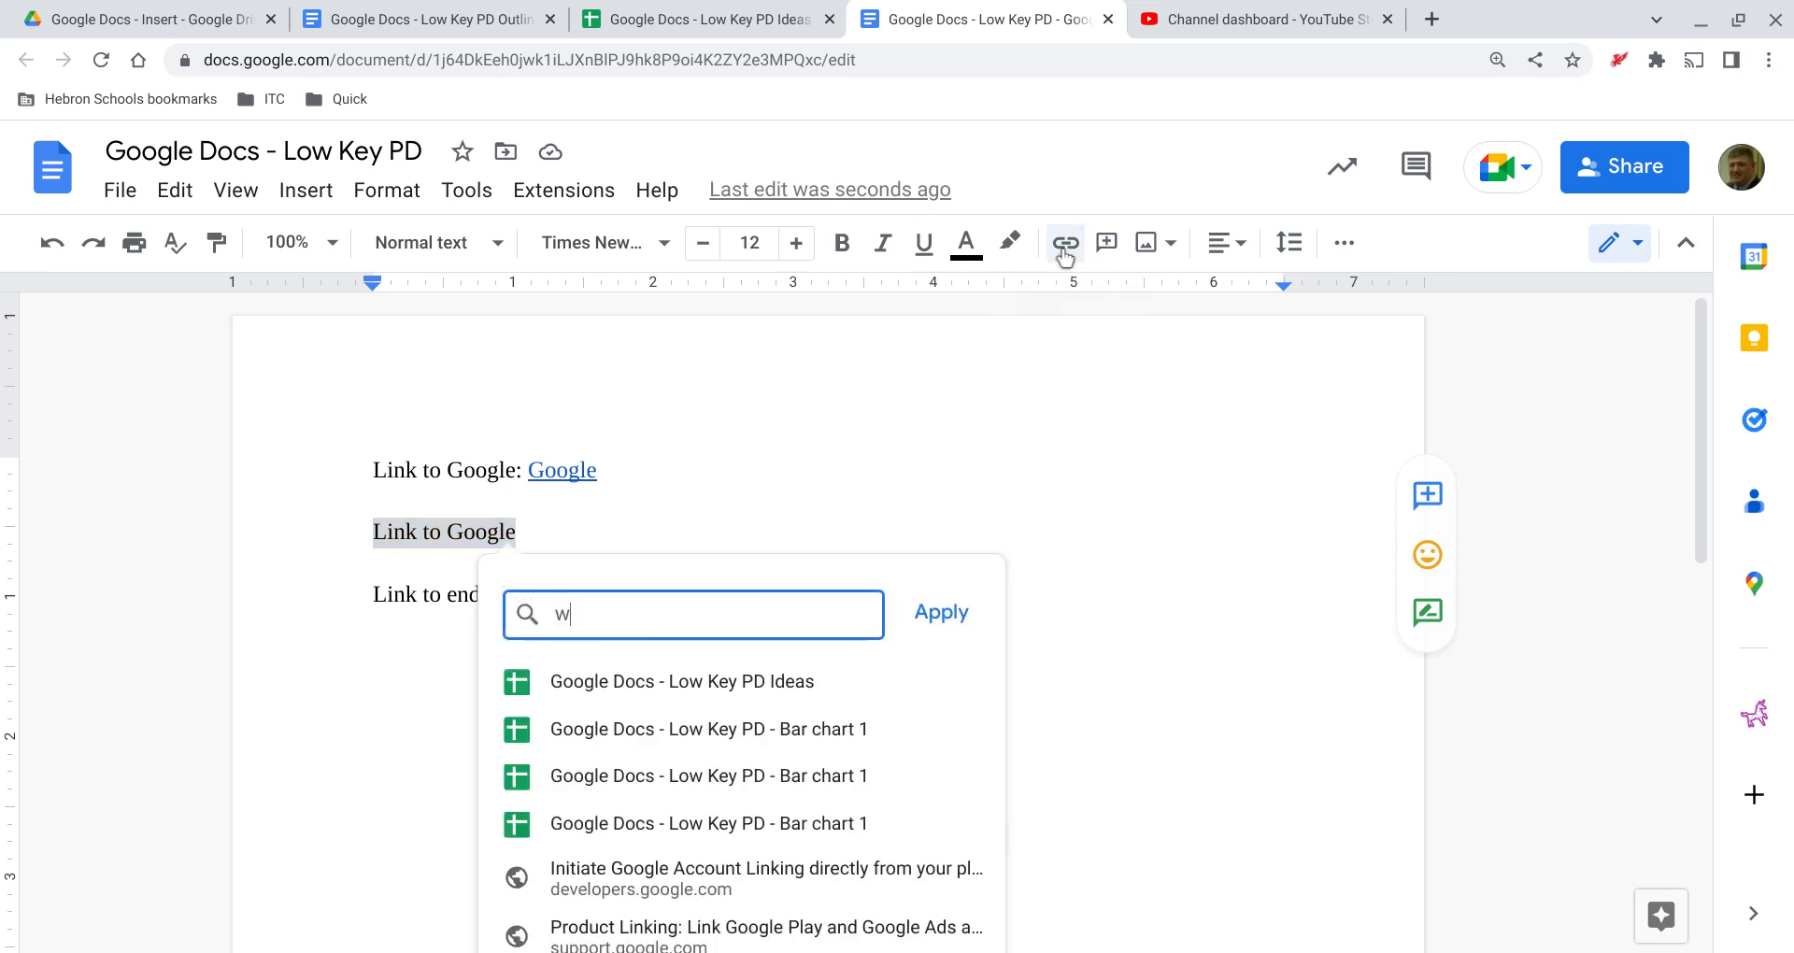
text(ww.goo)
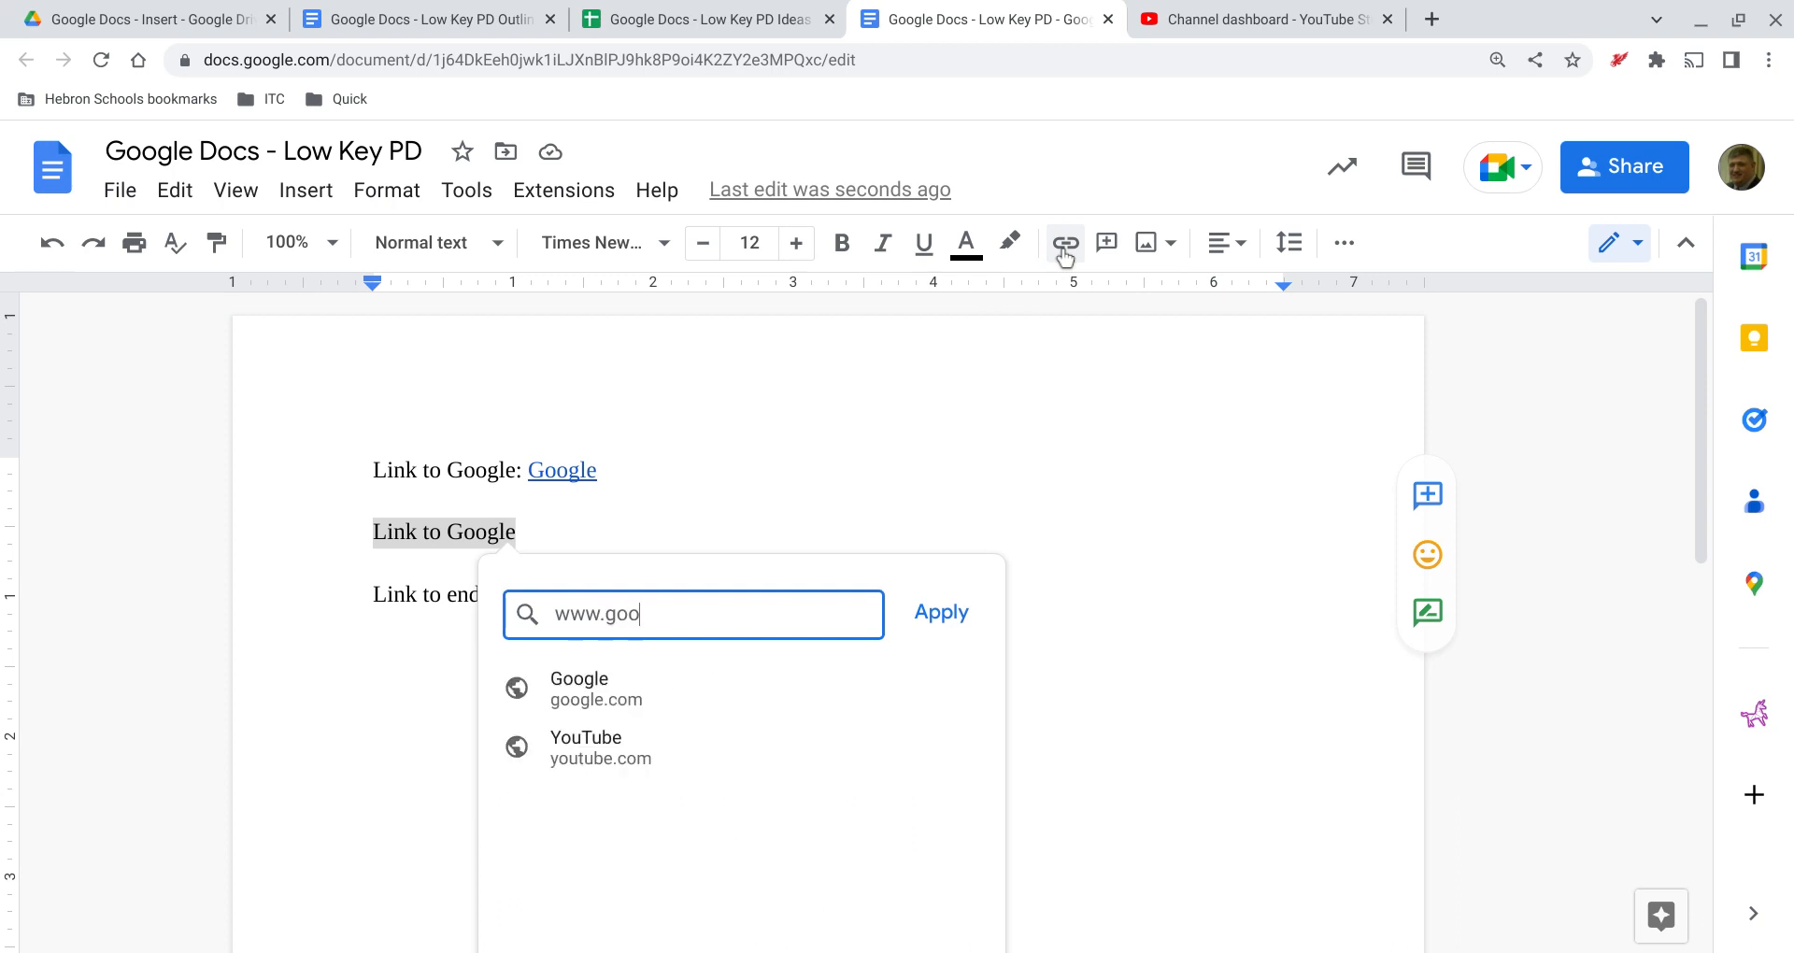
text(gle.com)
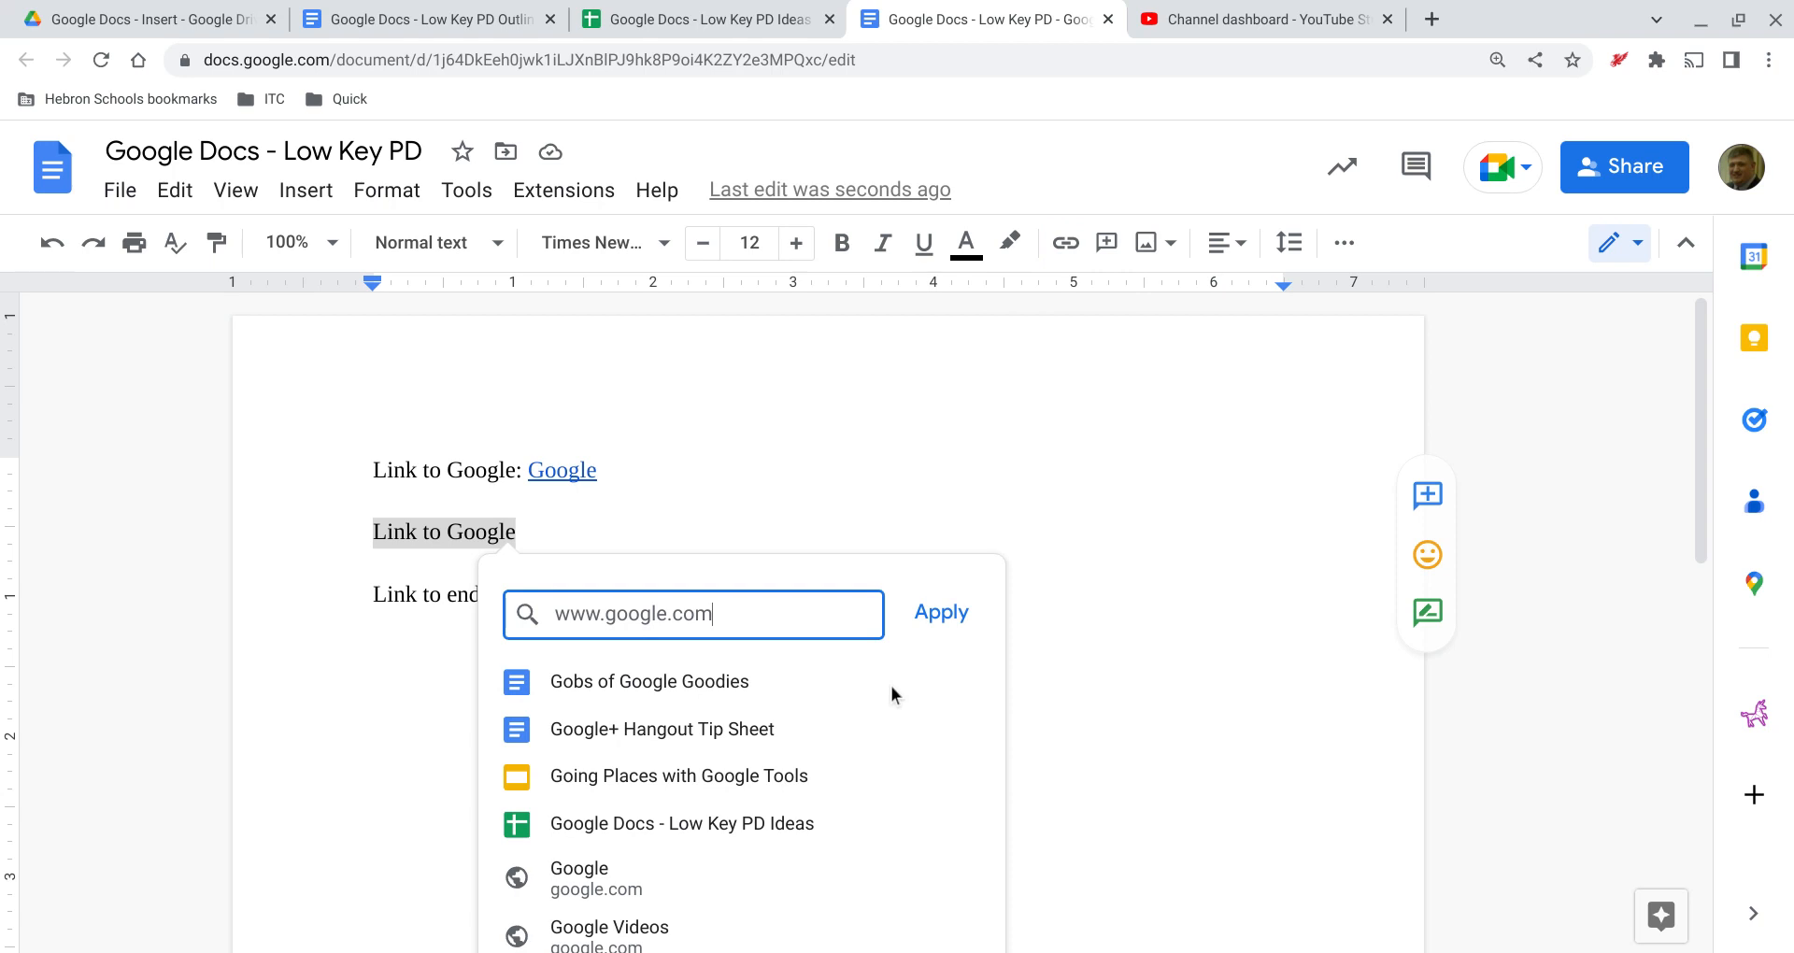
click(943, 645)
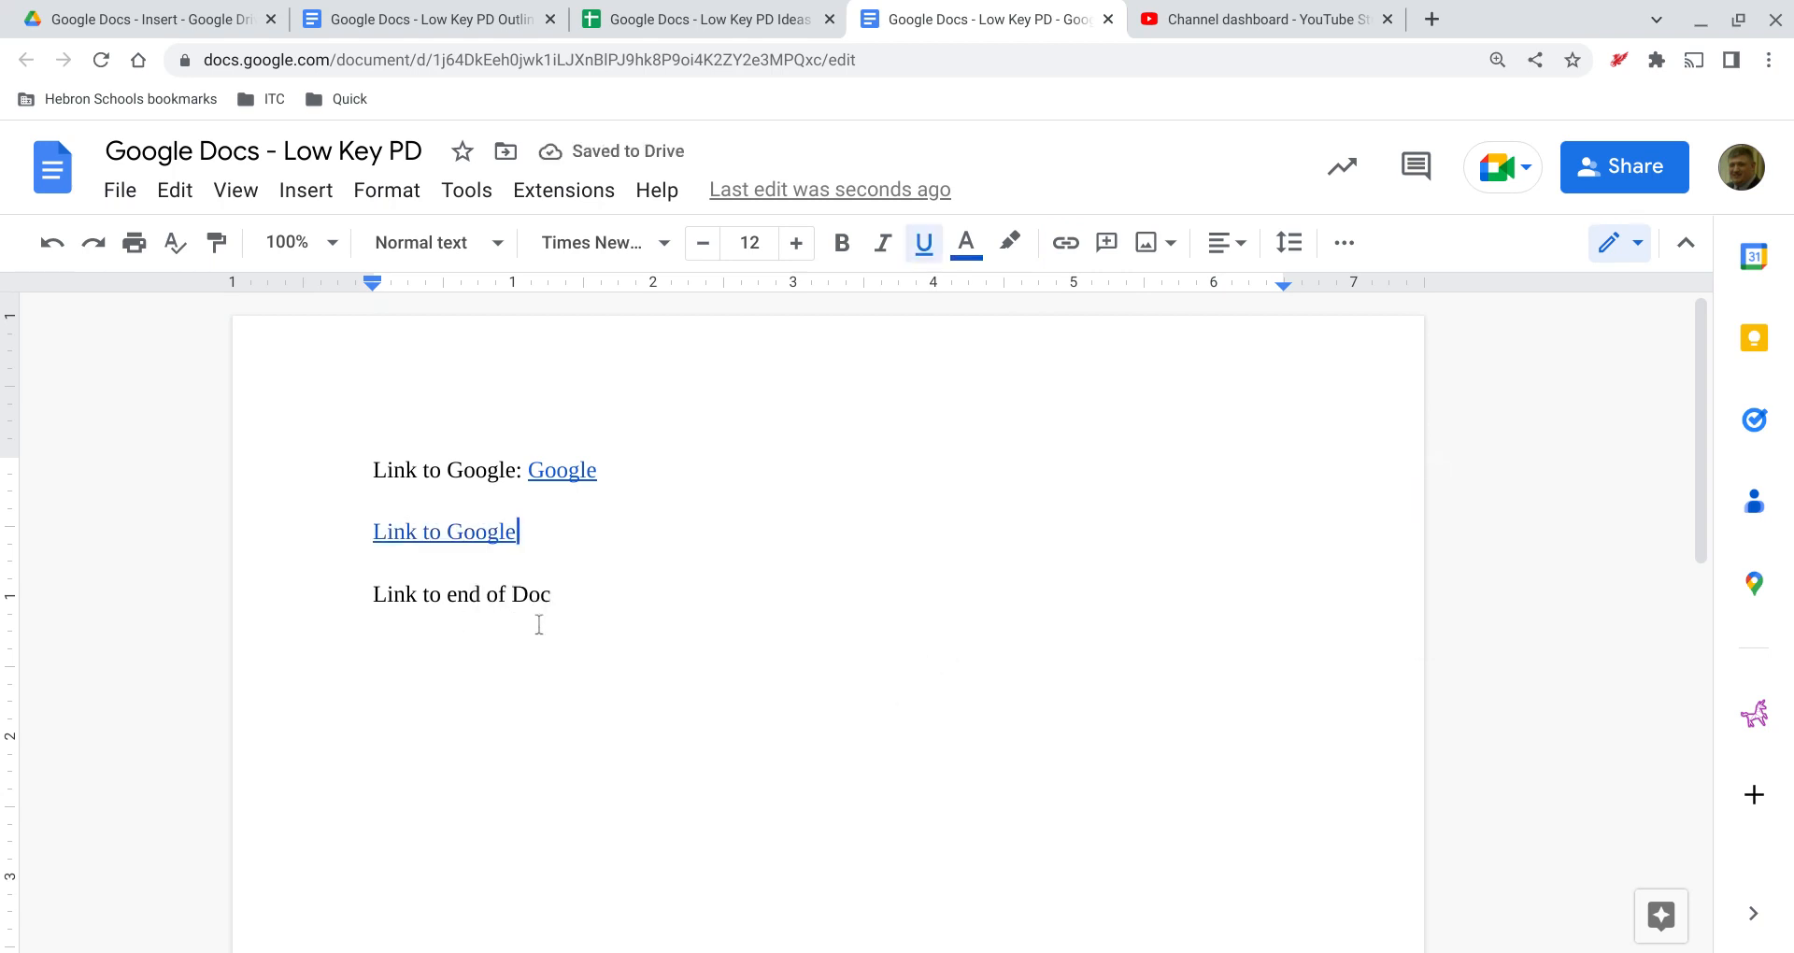
Add blank lines after "Link to end of Doc" until the cursor is well down the second page
click(570, 635)
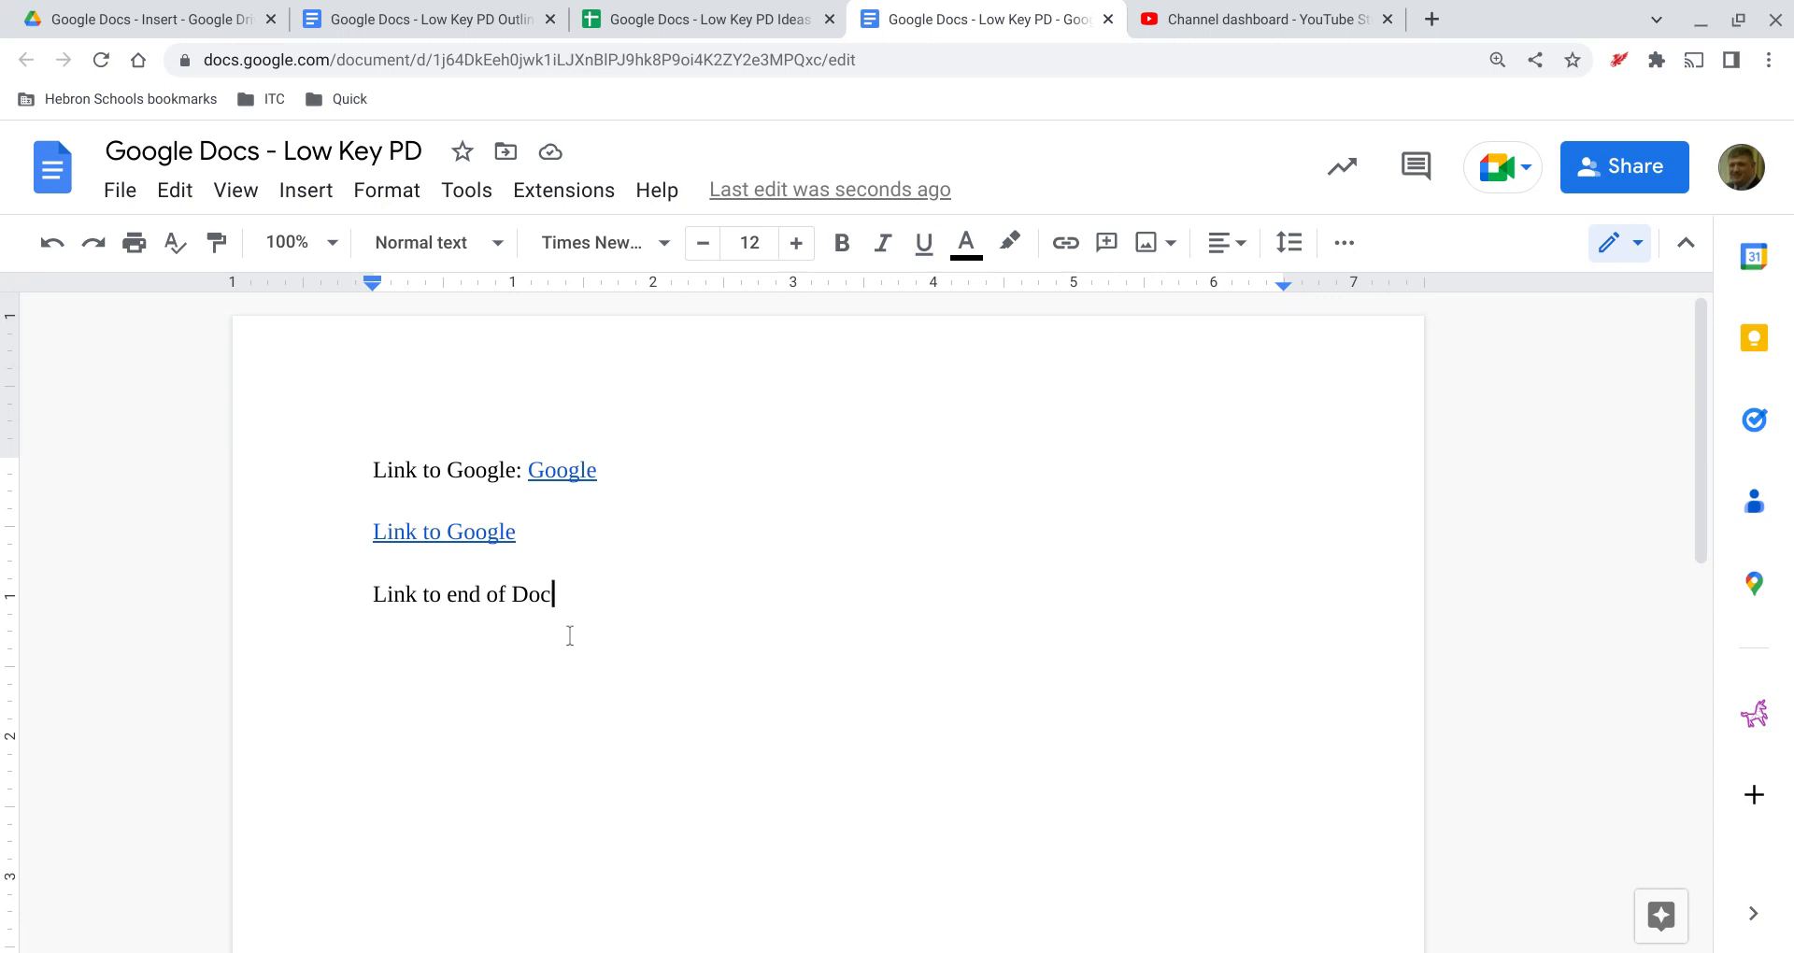
key(Return)
key(Return)
key(Return)
key(Return)
key(Return)
key(Return)
key(Return)
key(Return)
key(Return)
key(Return)
key(Return)
key(Return)
key(Return)
key(Return)
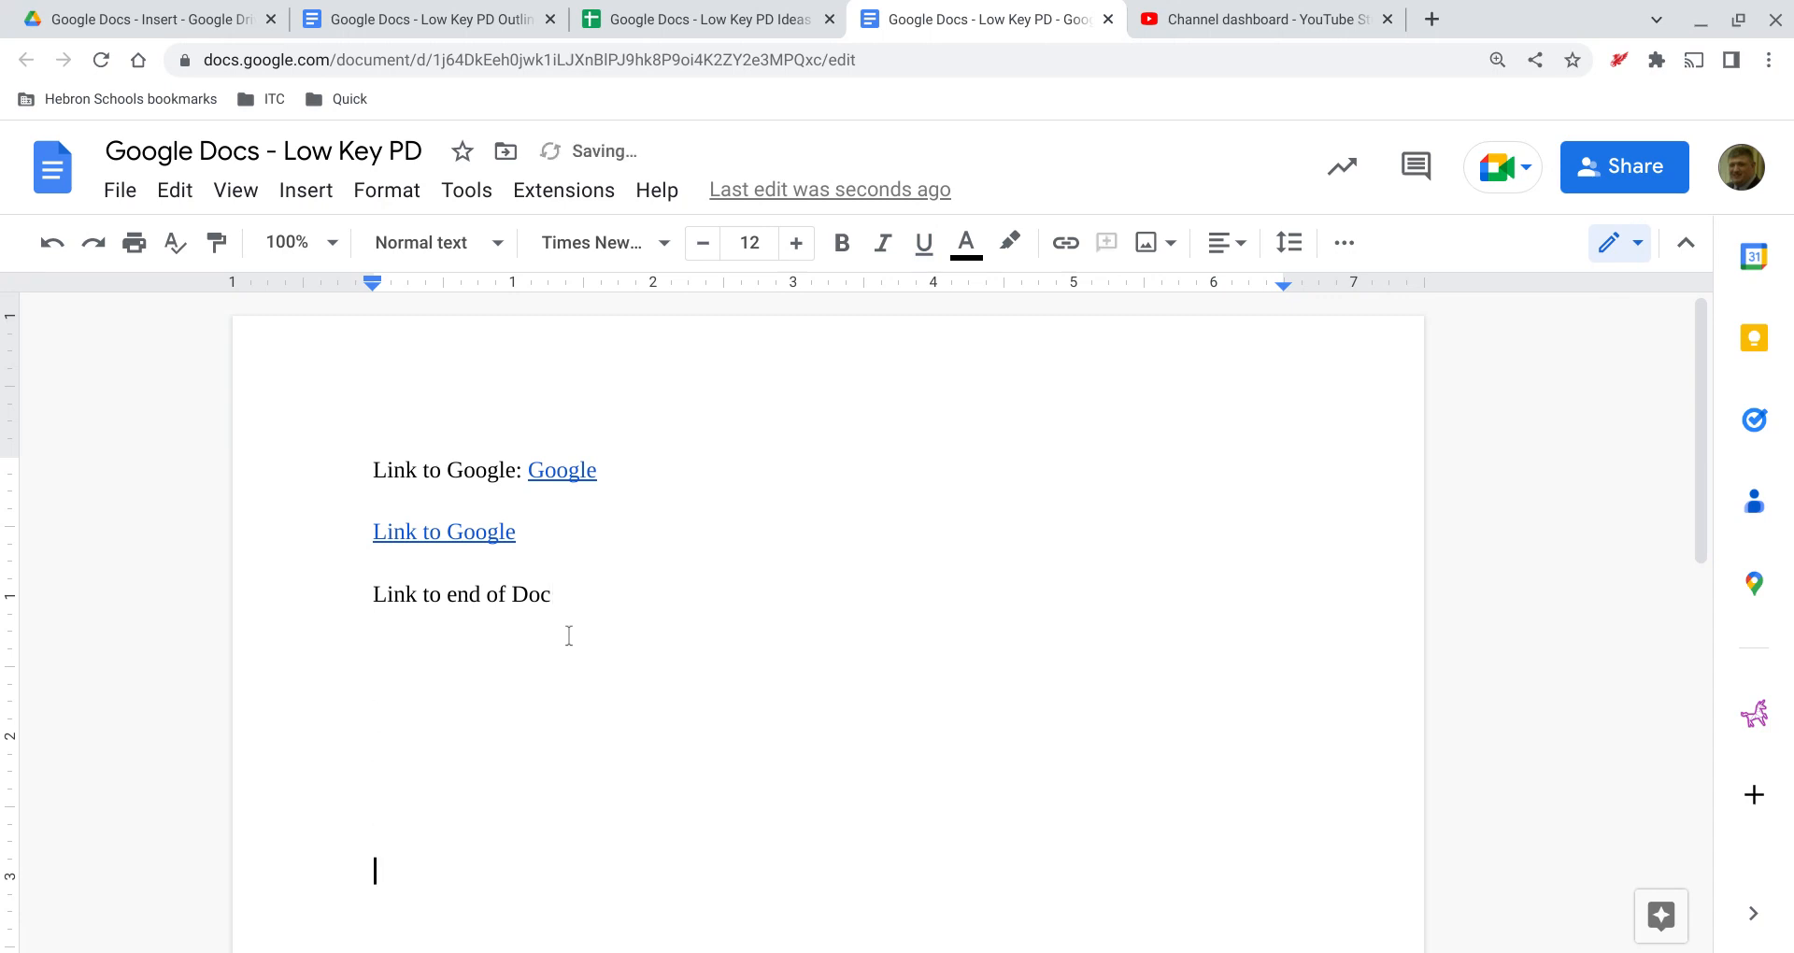
key(Return)
key(Return)
key(Return)
key(Return)
key(Return)
key(Return)
key(Return)
key(Return)
key(Return)
key(Return)
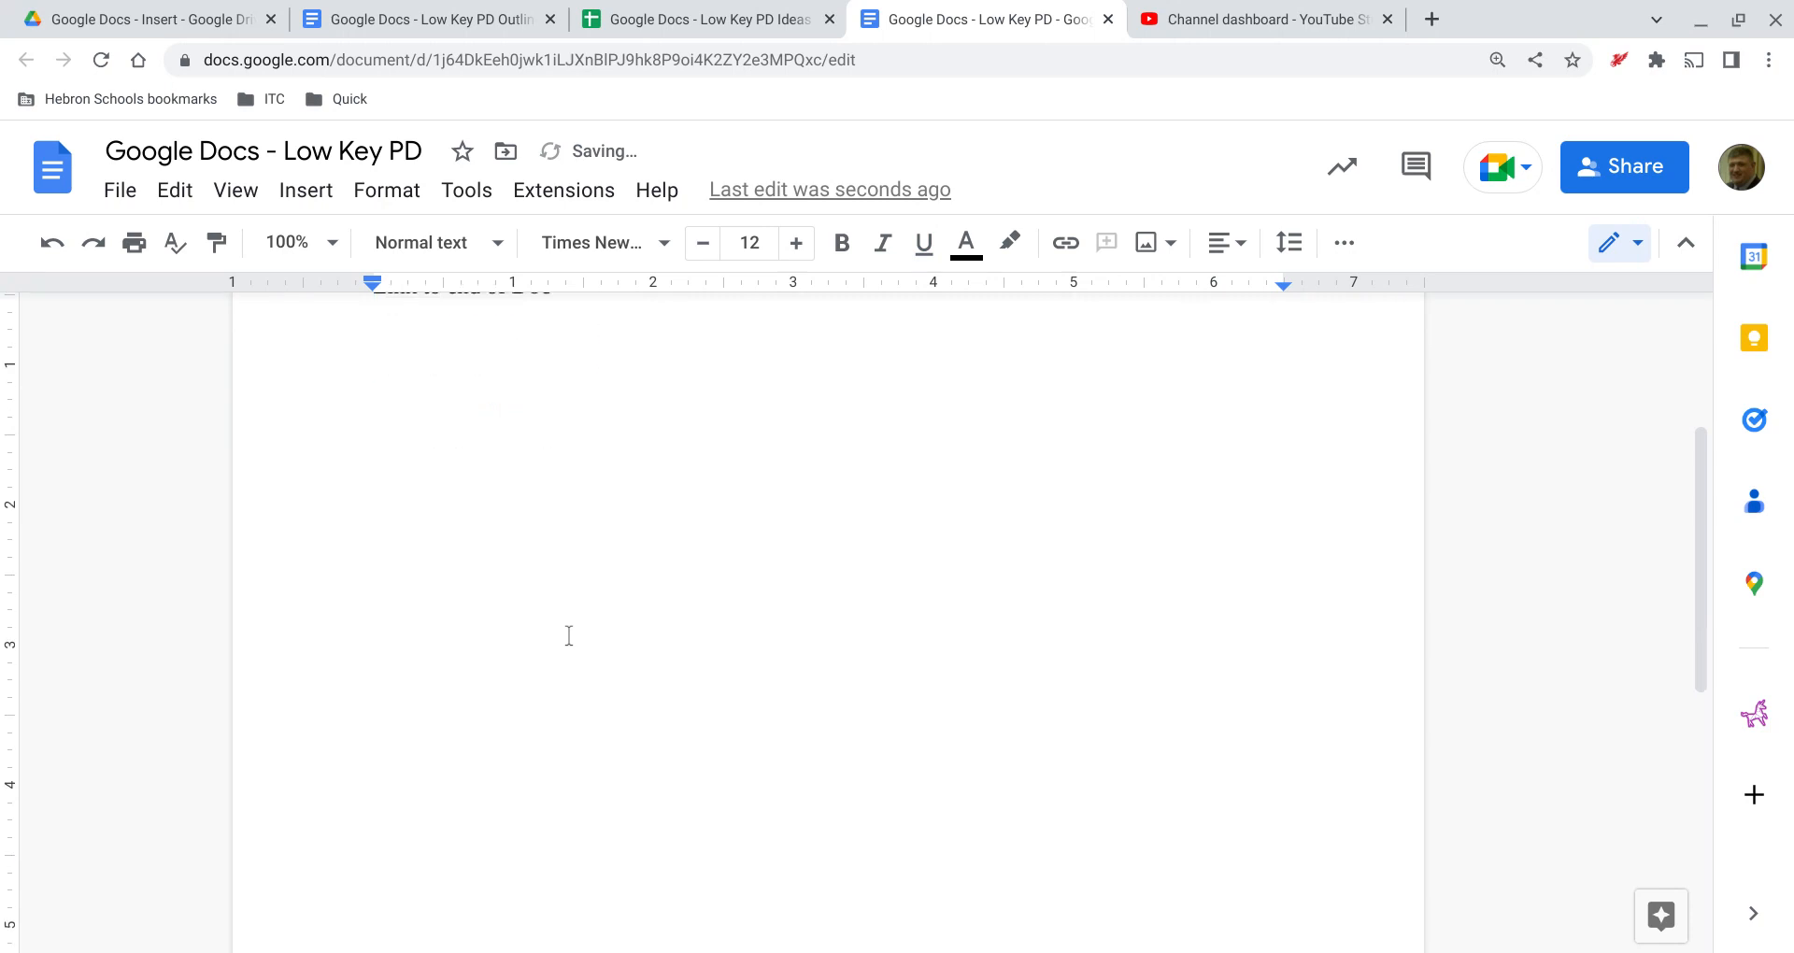
key(Return)
key(Return)
key(Return)
key(Return)
key(Return)
key(Return)
key(Return)
key(Return)
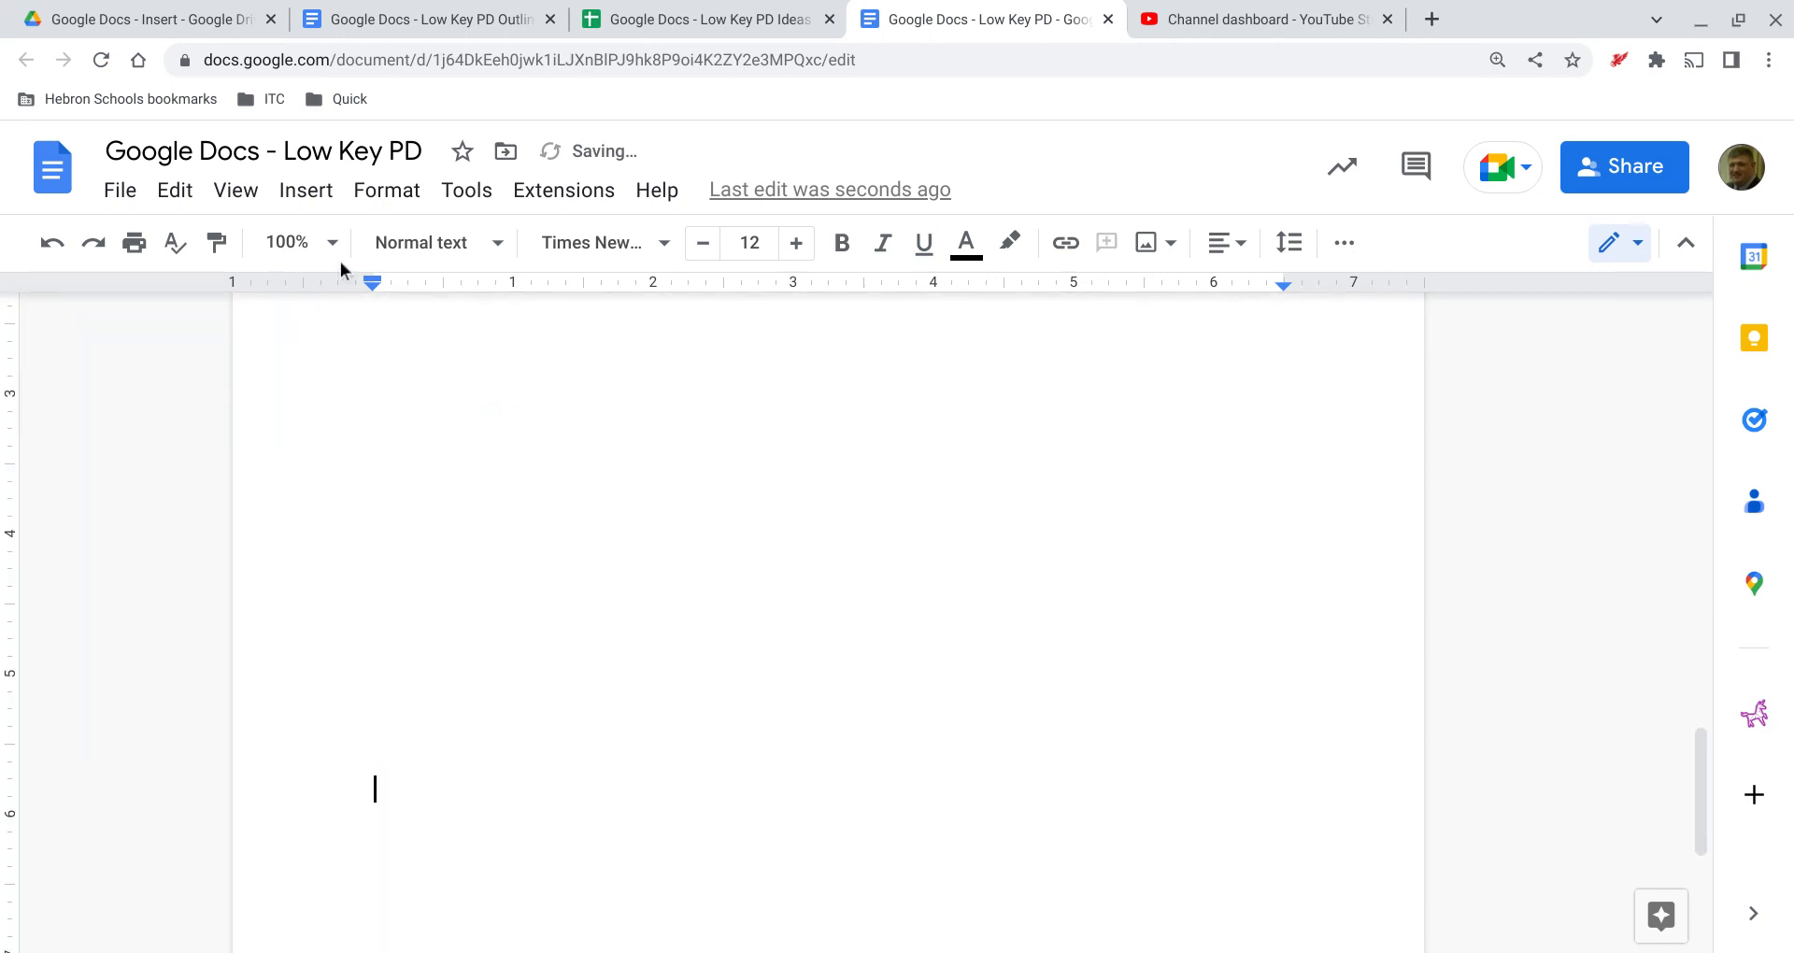
Insert a bookmark at the cursor on the second page and write "End of document." beside it
click(318, 201)
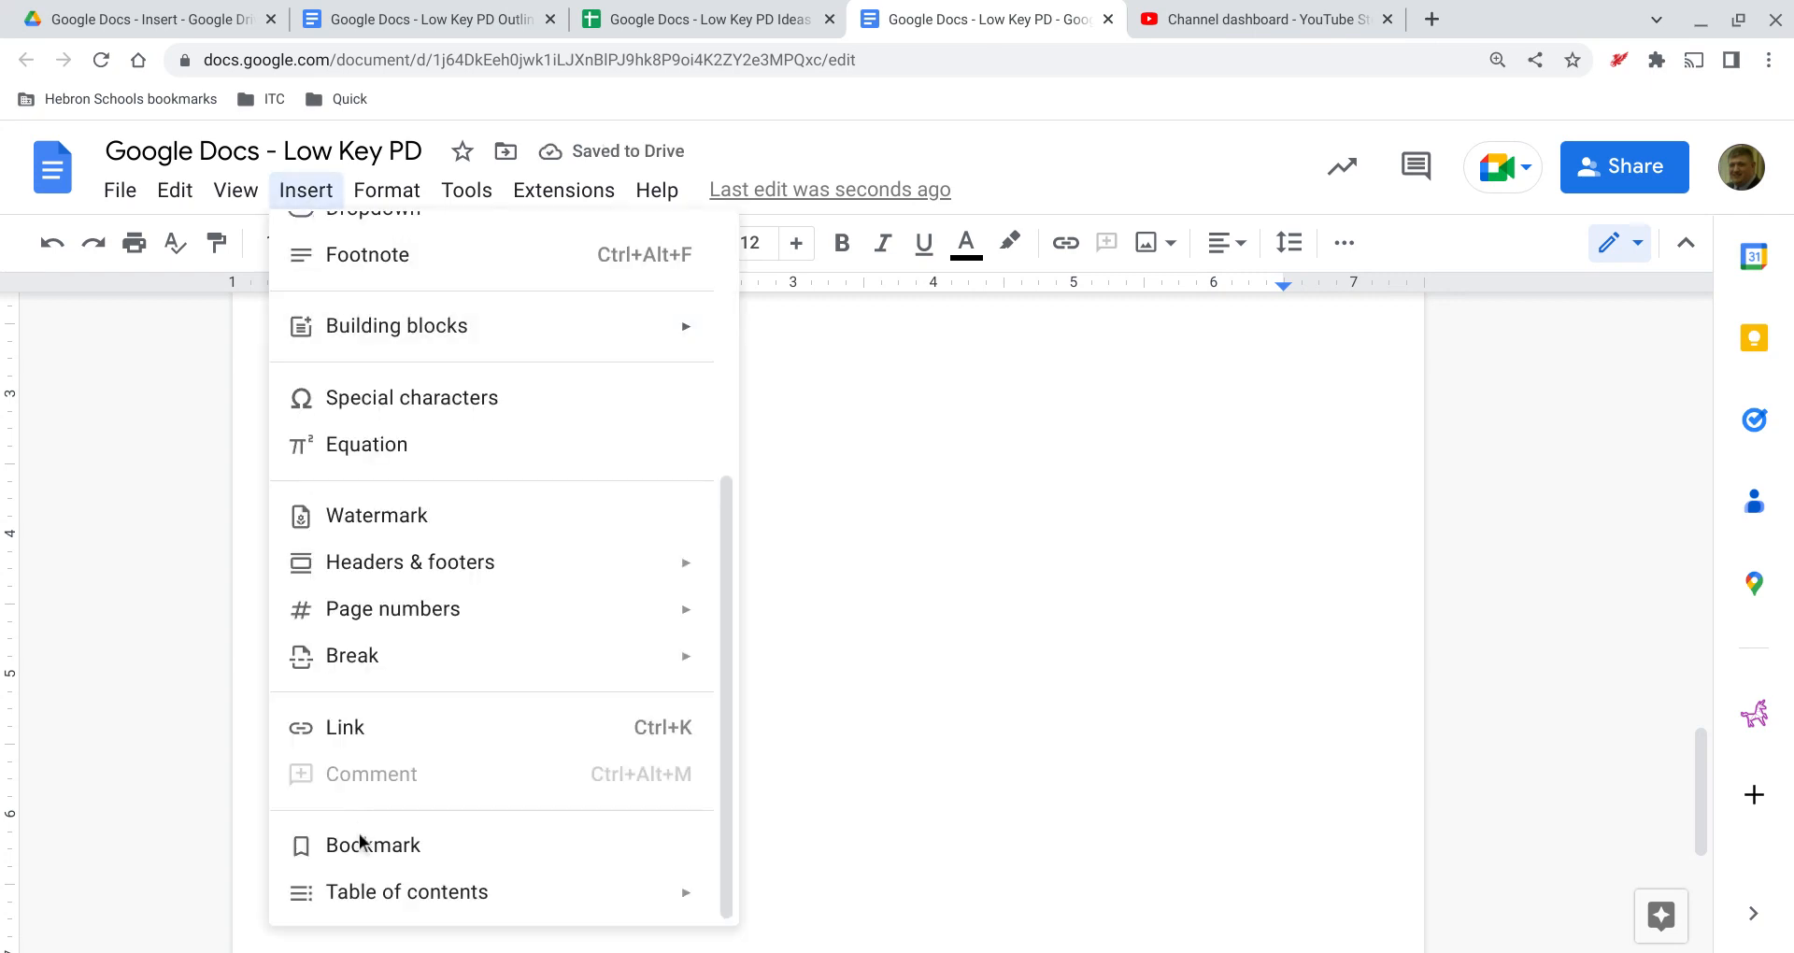
click(365, 864)
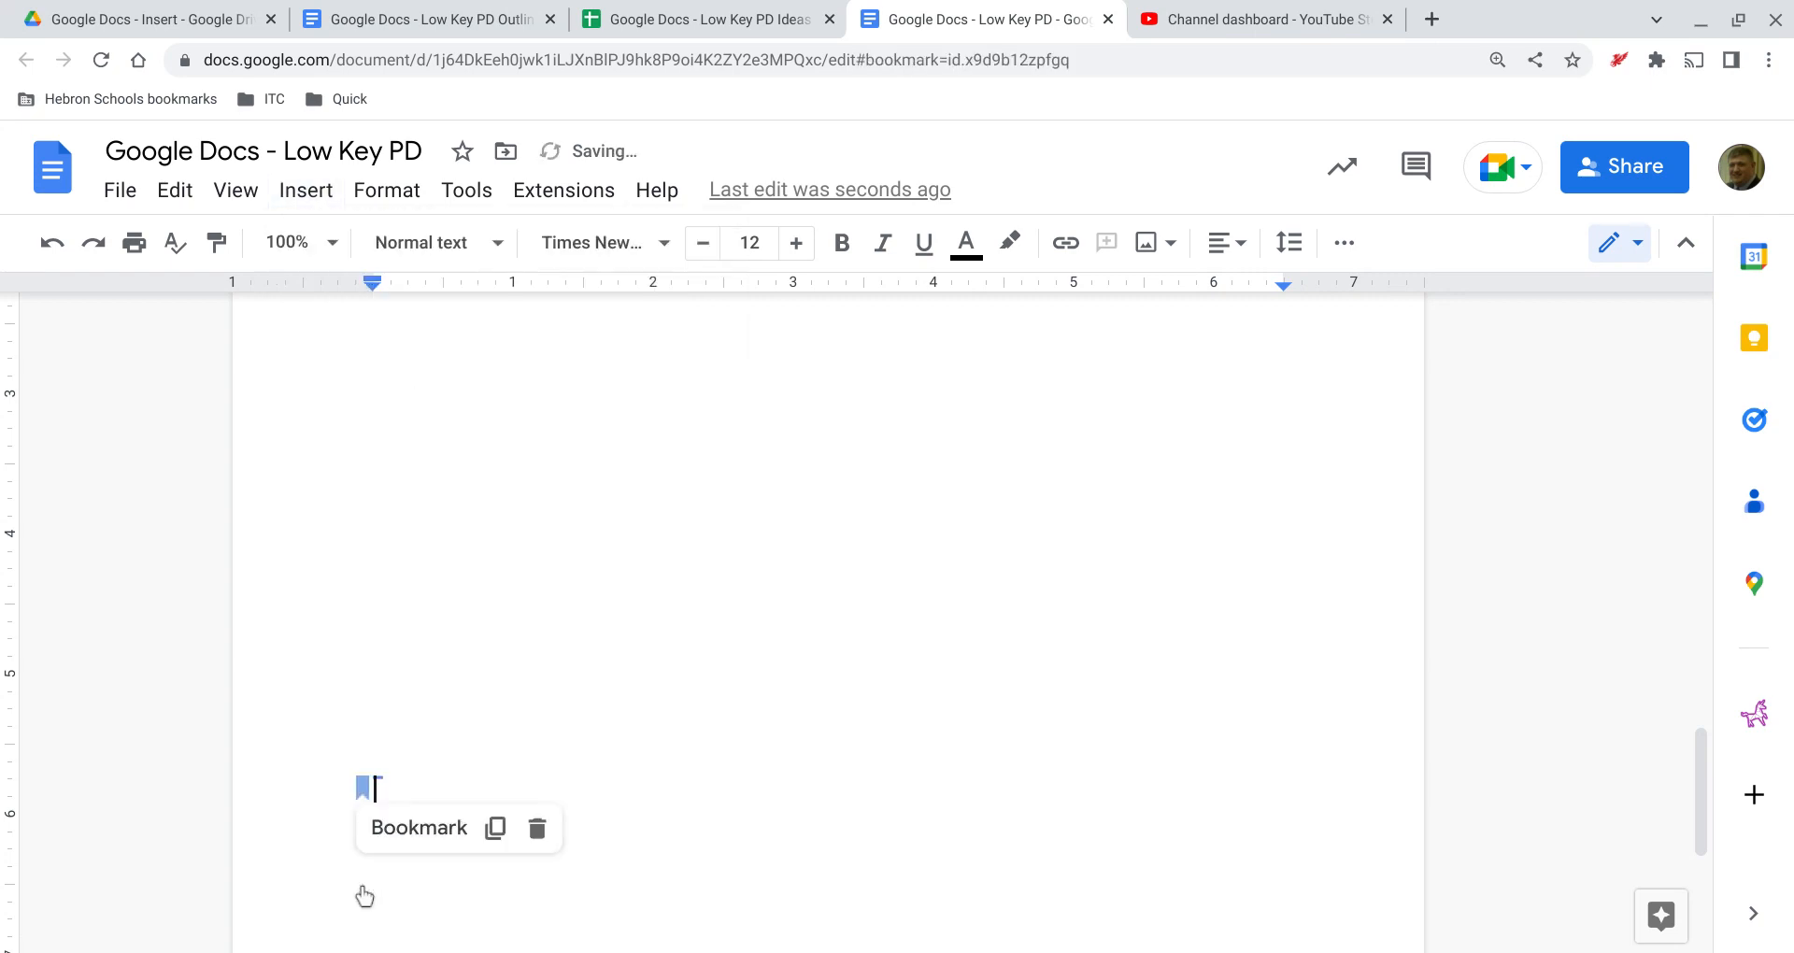
text(End of document.)
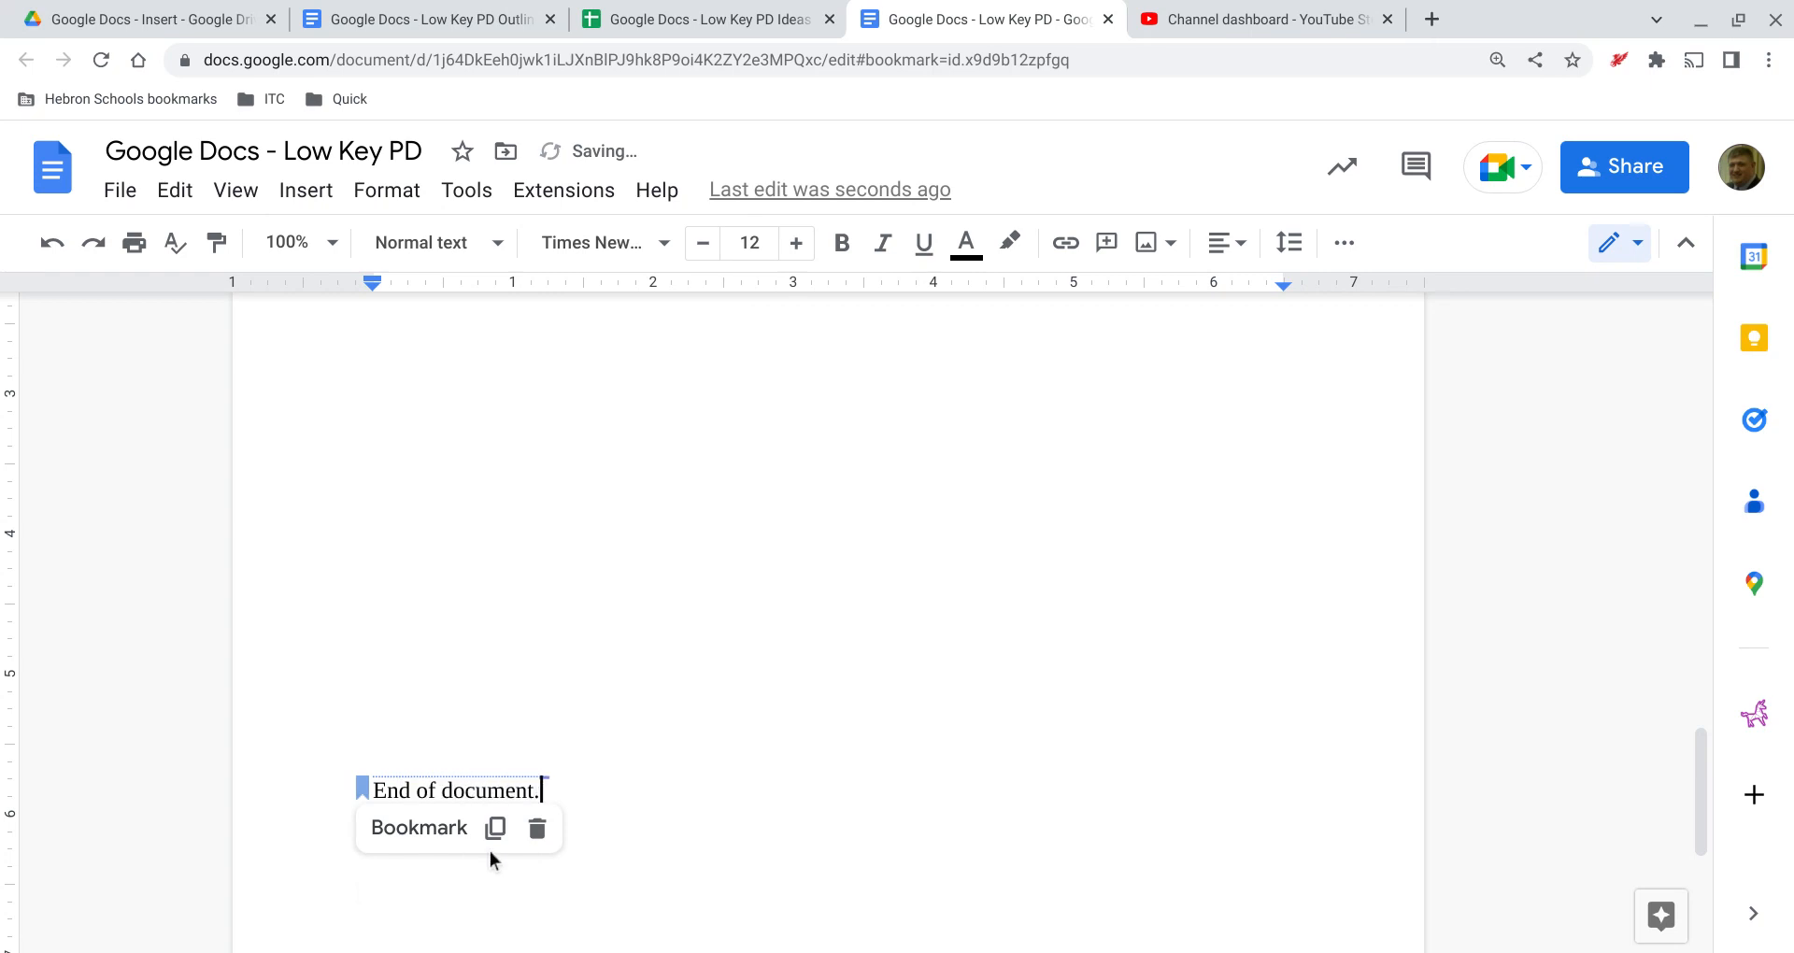
click(659, 730)
Link the text "Link to end of Doc" to the "End of document." bookmark and start a new line after it
scroll(657, 730, up, 4)
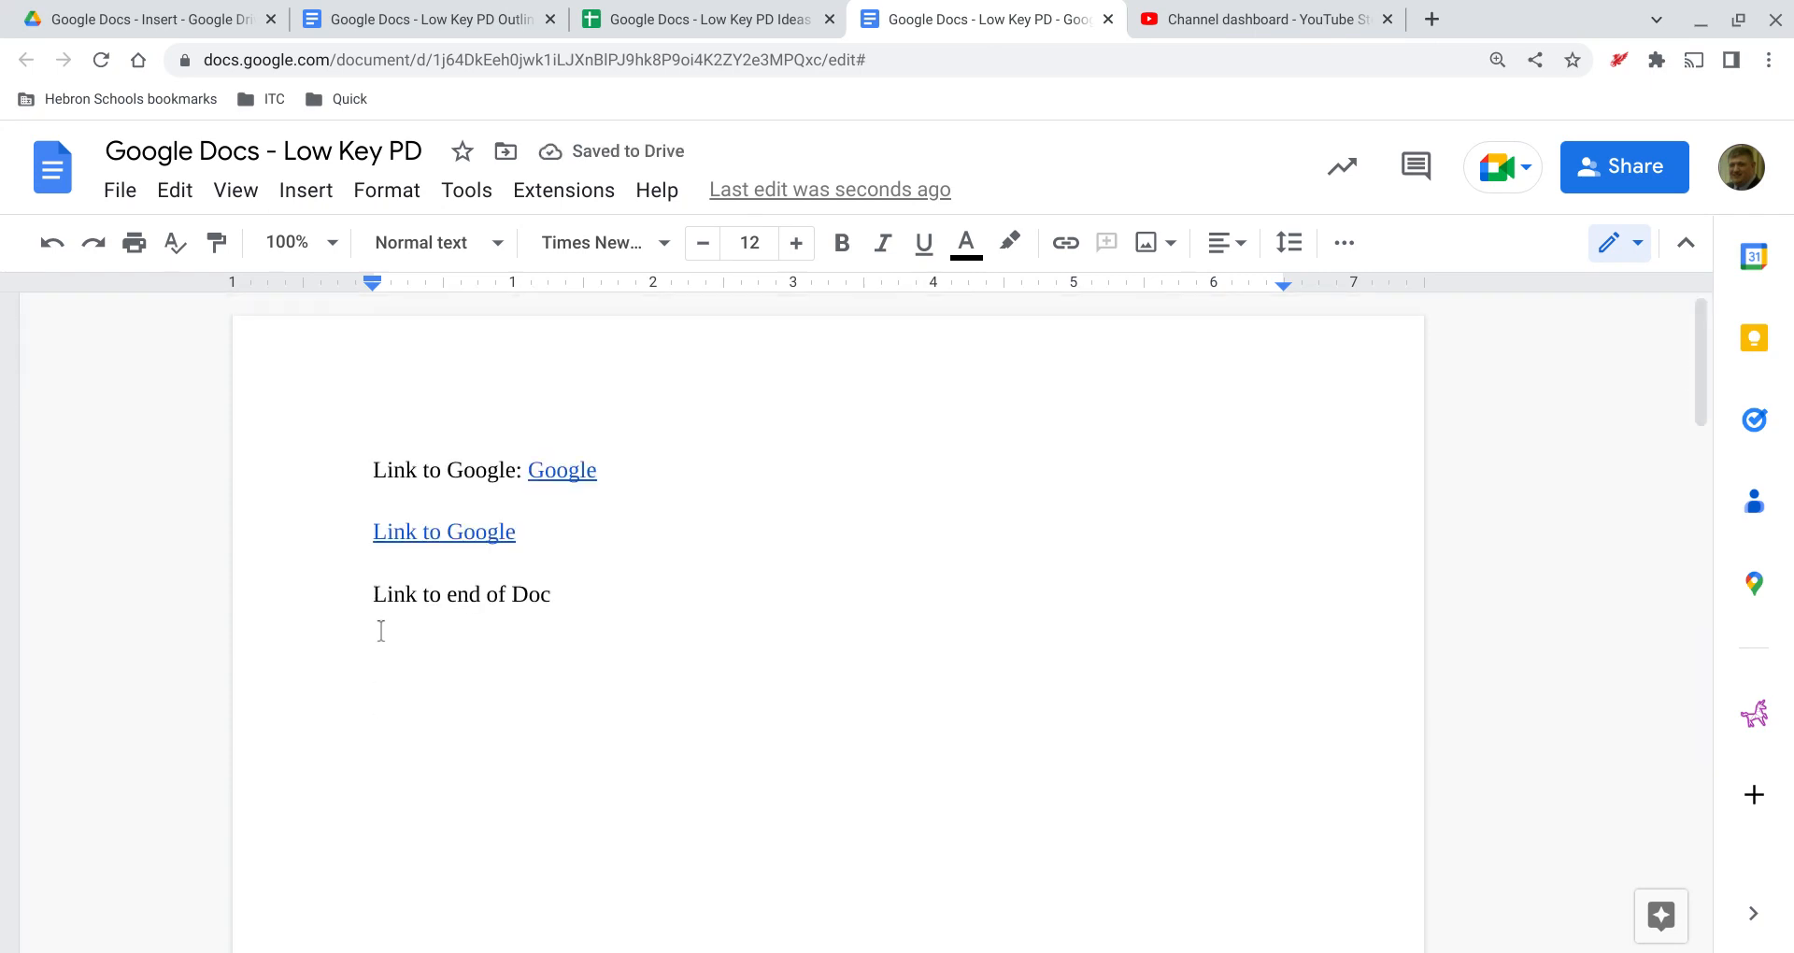
drag(380, 630, 550, 629)
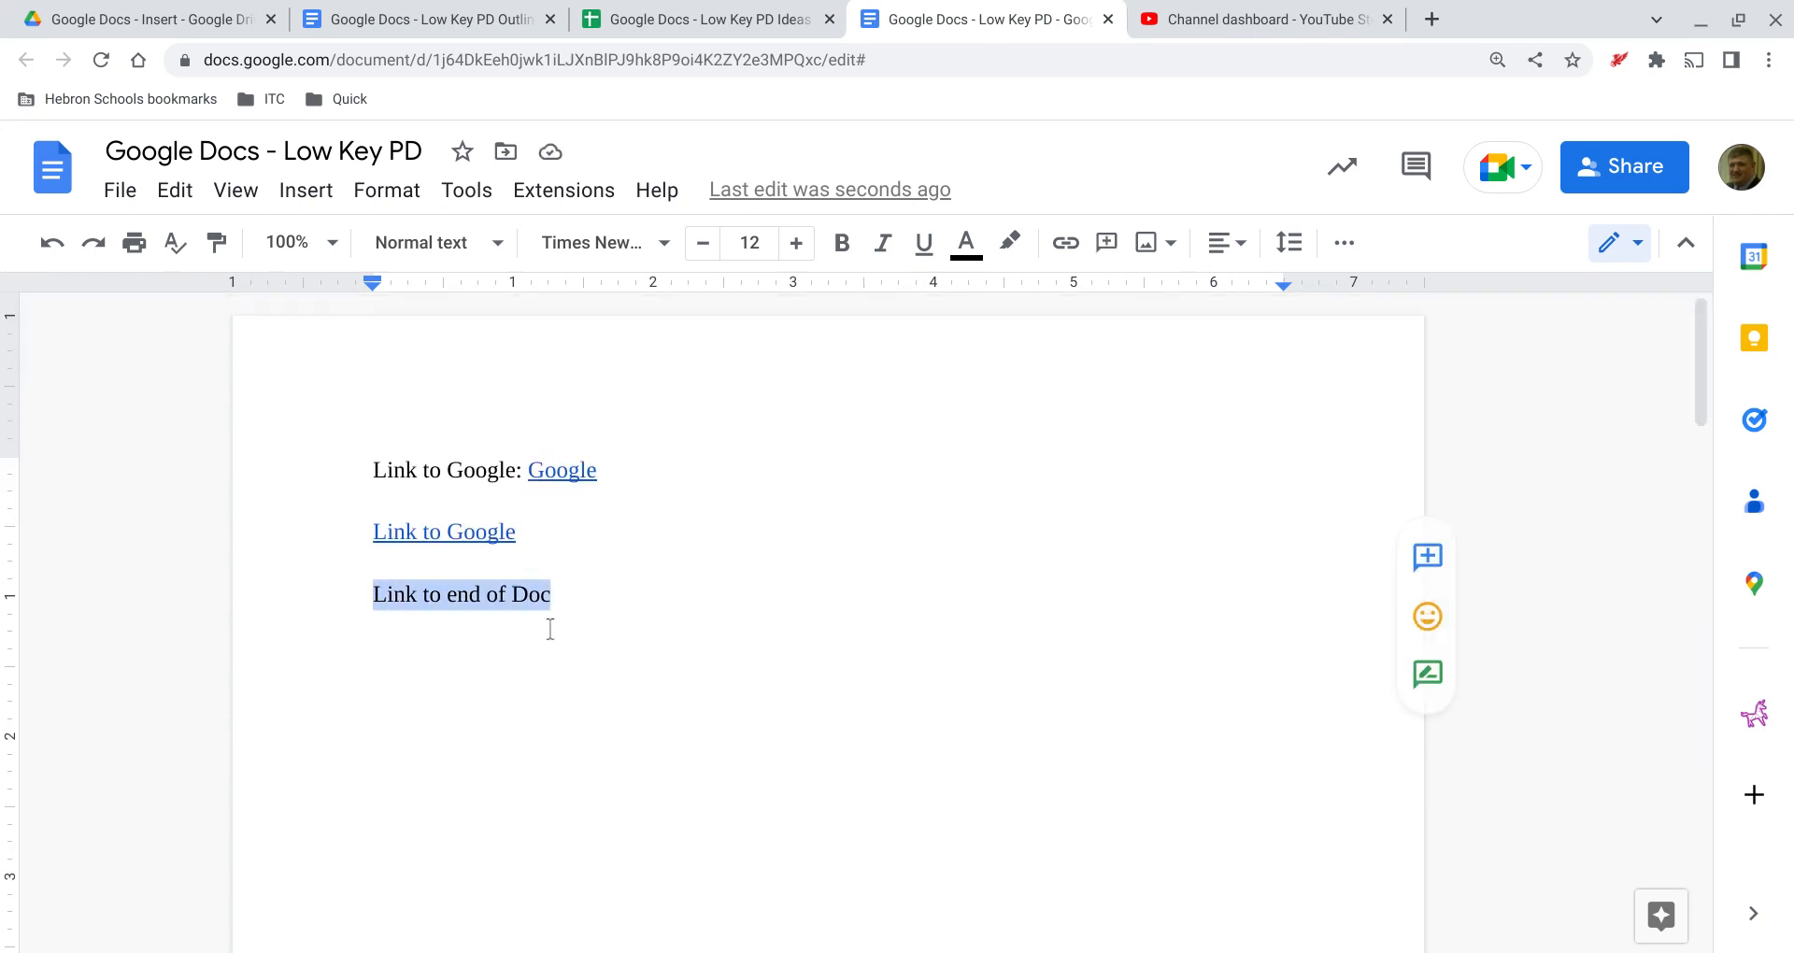
click(1059, 269)
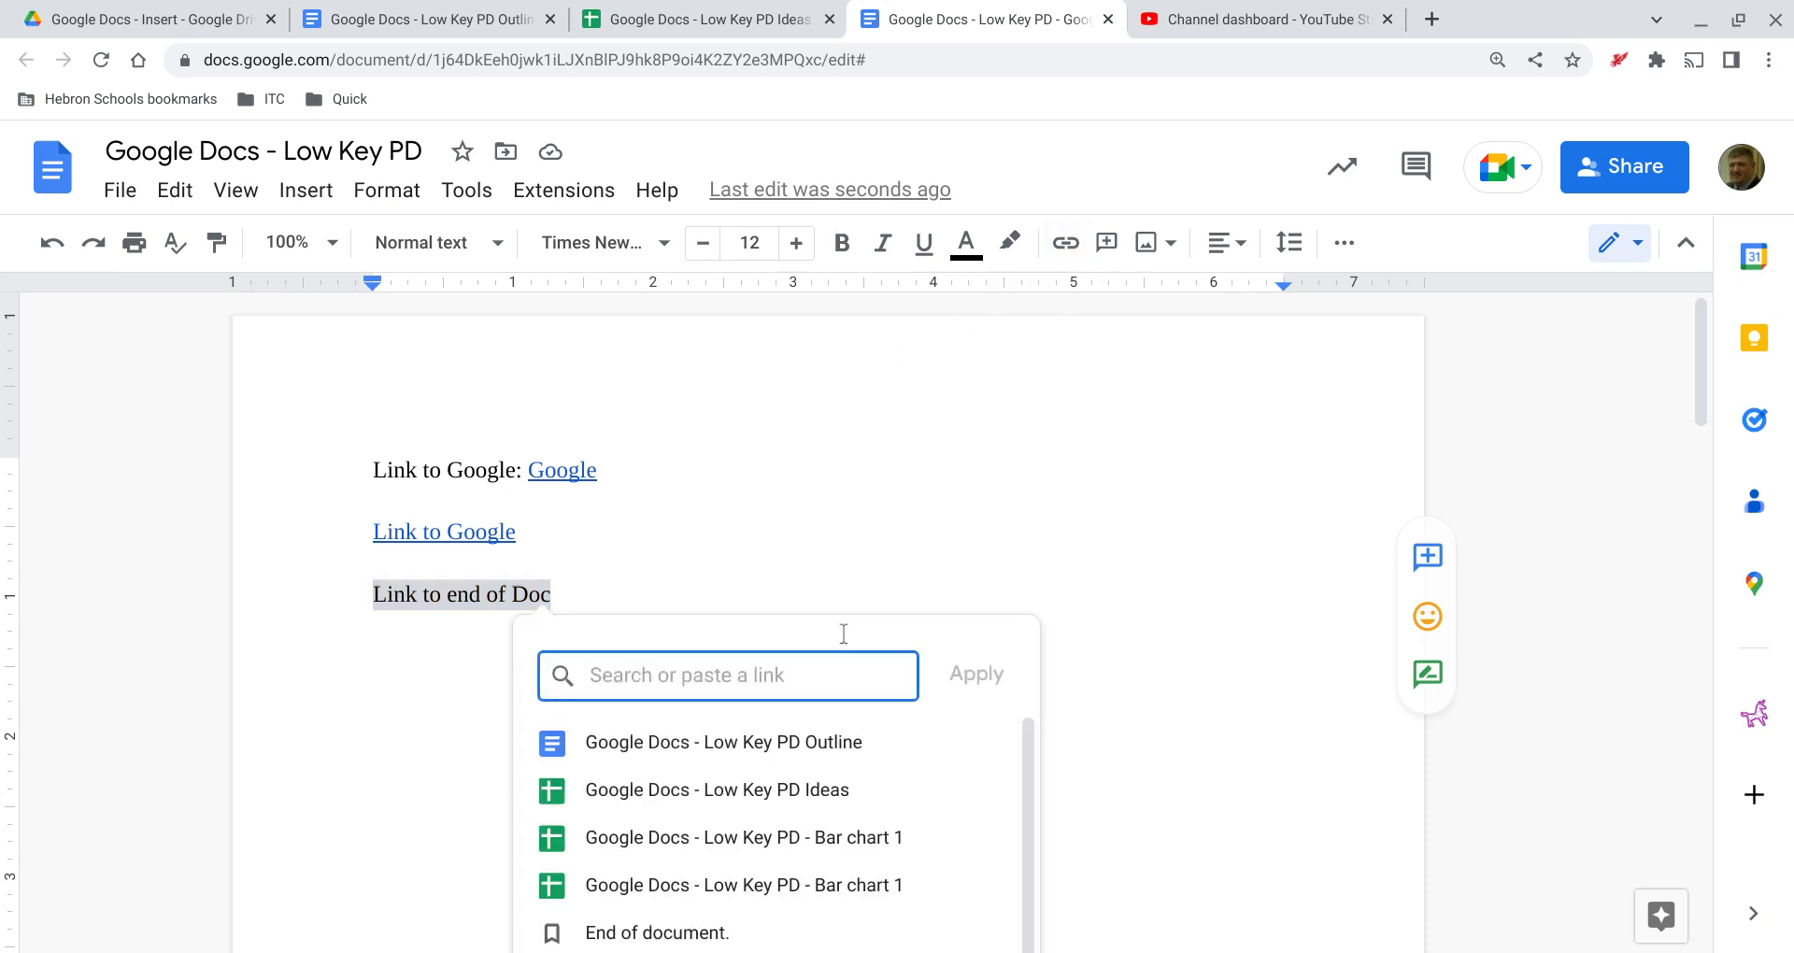
scroll(764, 790, down, 1)
scroll(764, 783, down, 4)
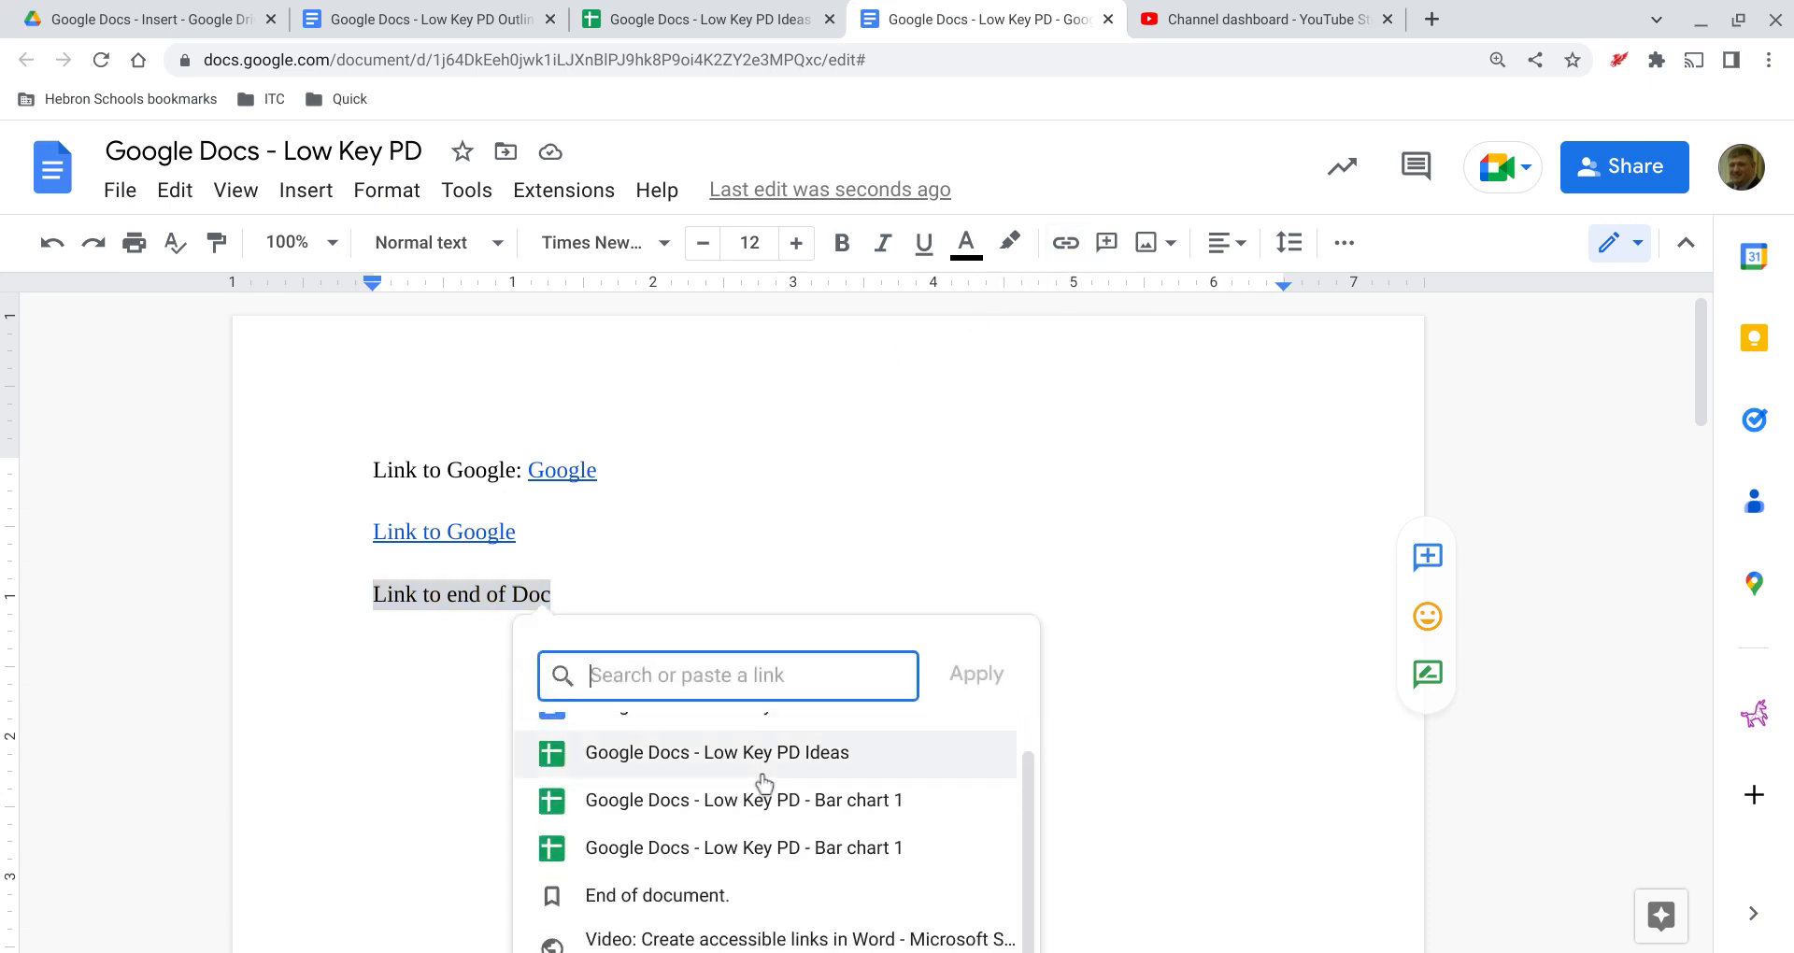
scroll(743, 741, down, 1)
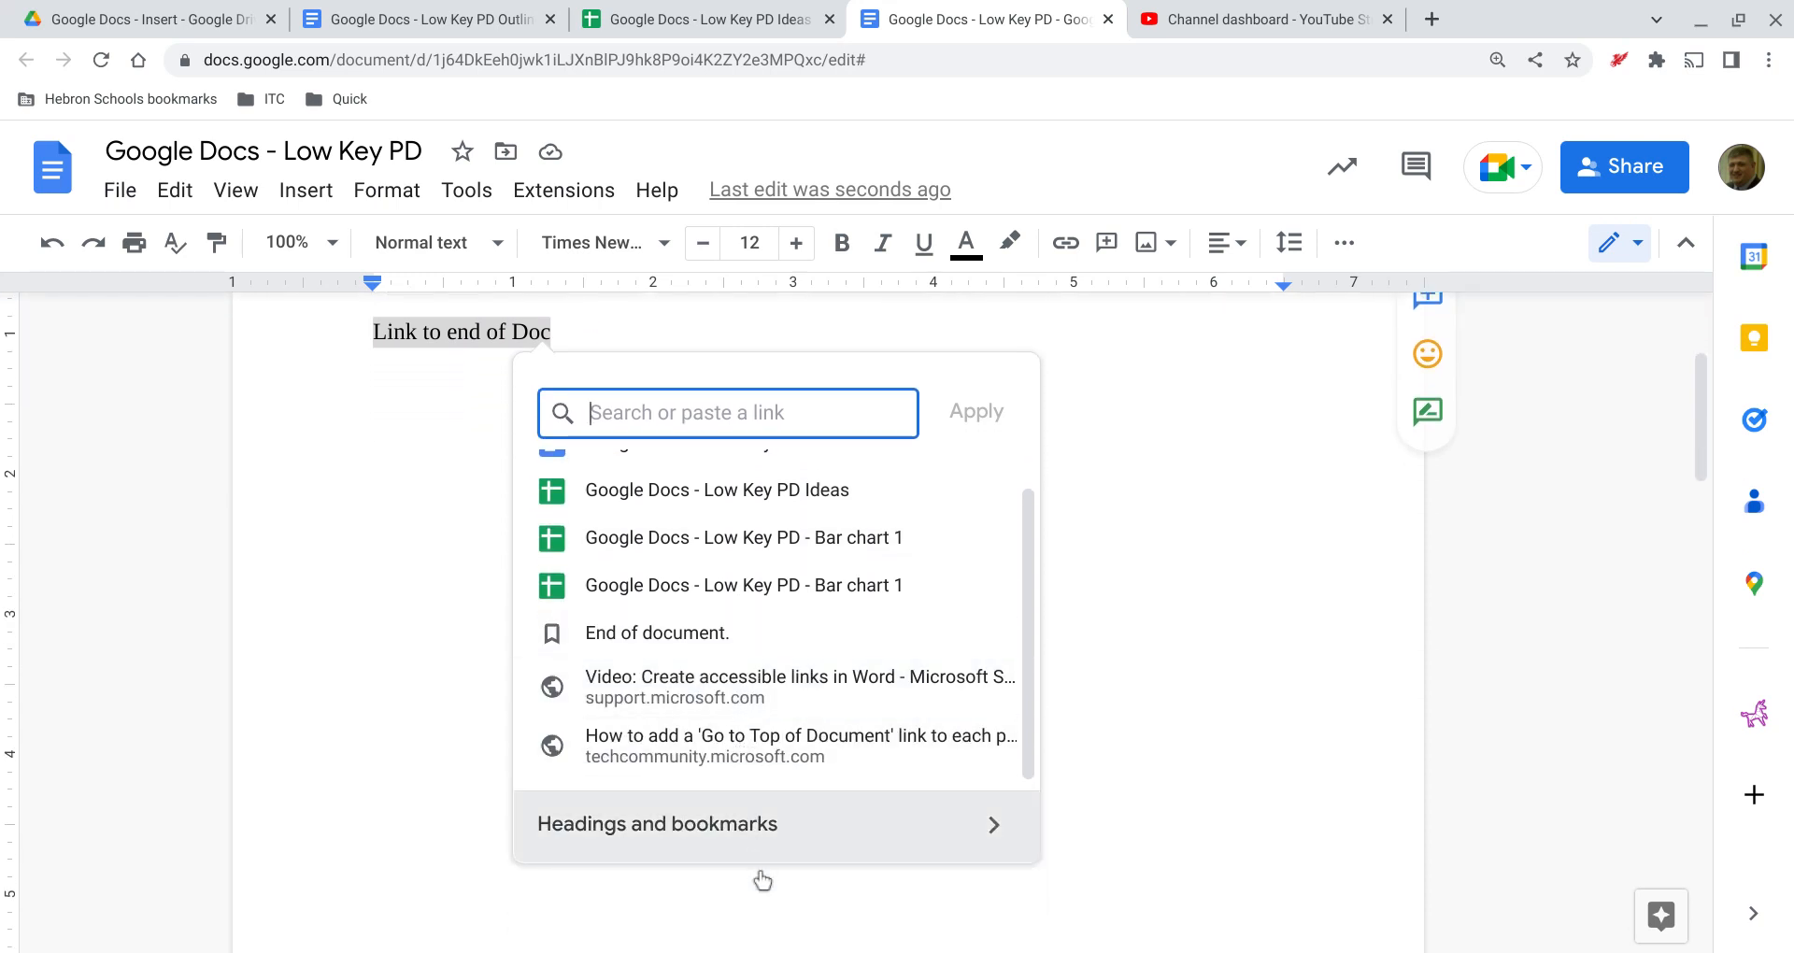
click(1002, 890)
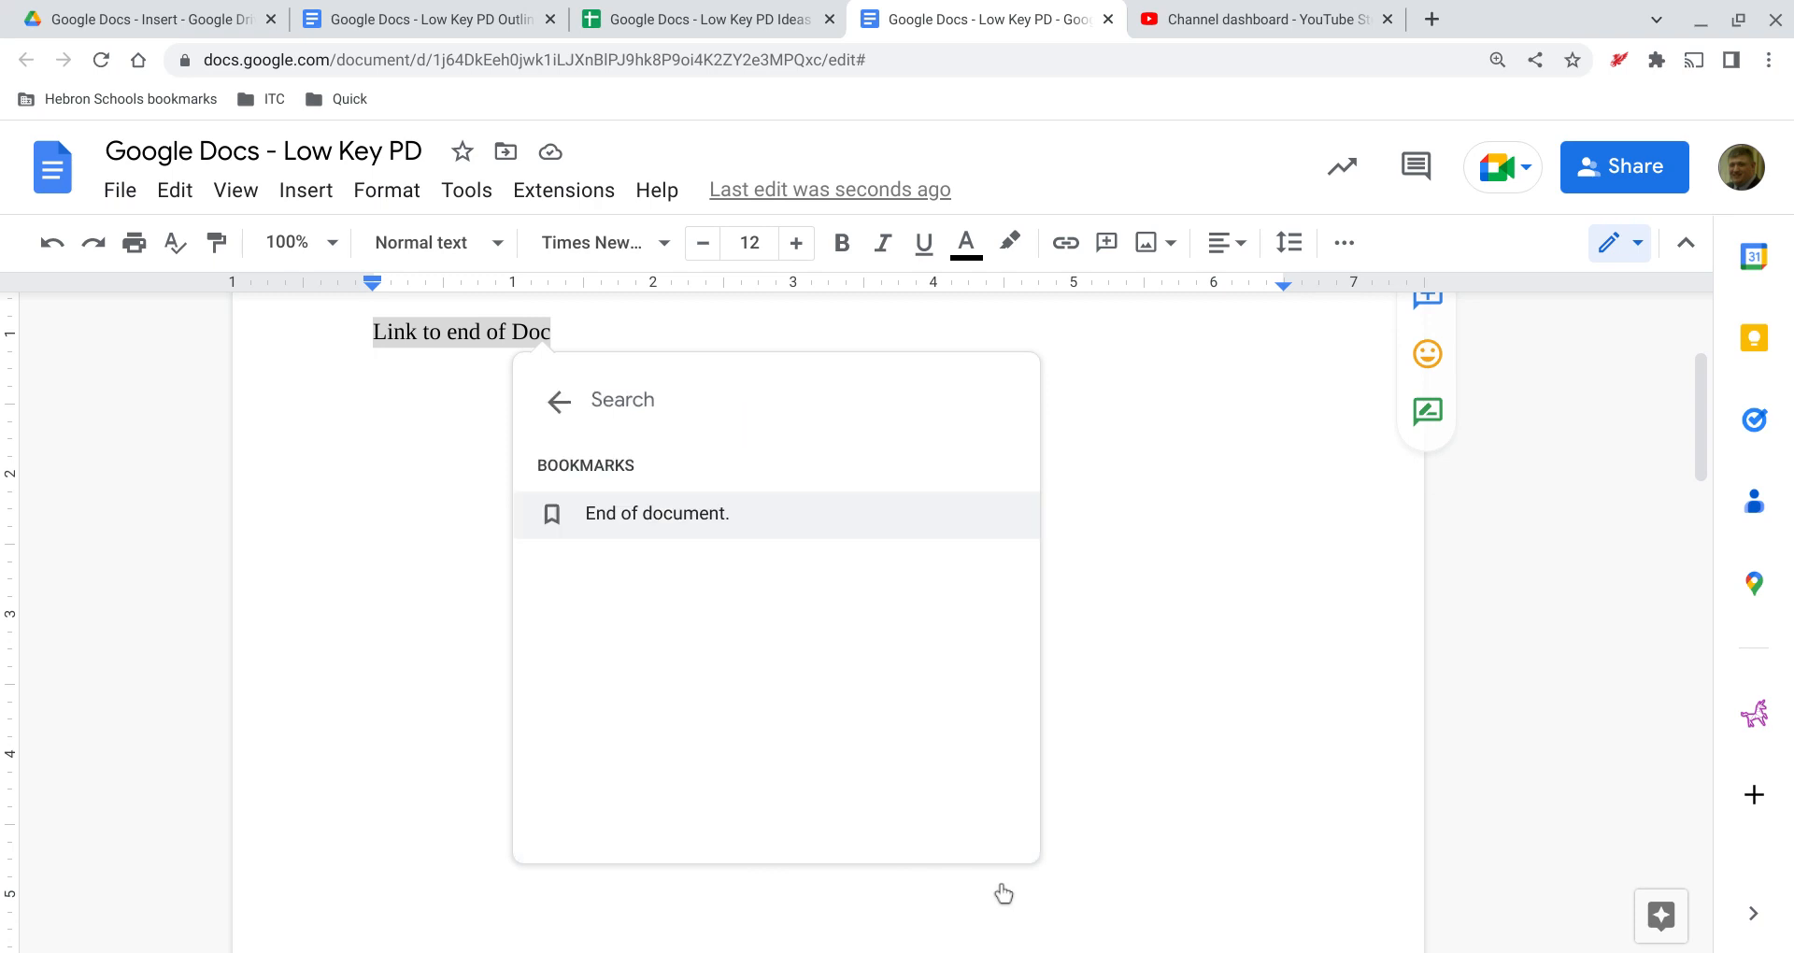
click(654, 554)
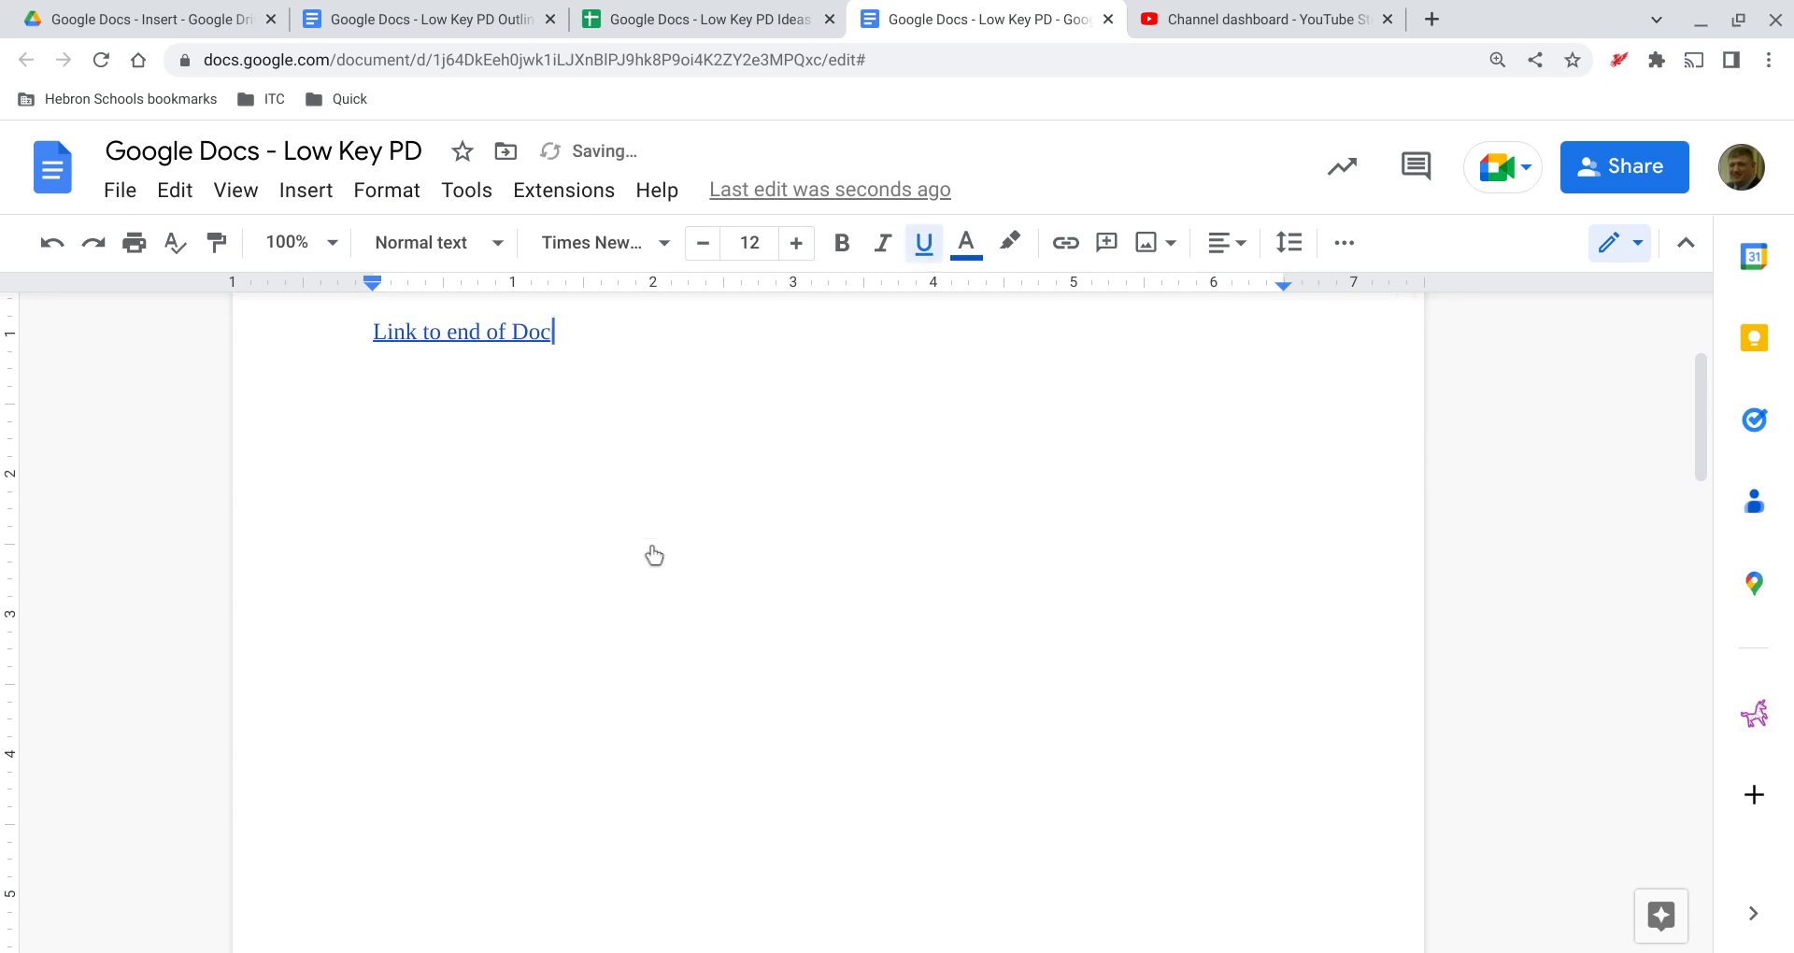
key(Return)
Test the "Link to end of Doc" link by following it to its bookmark
scroll(958, 390, up, 3)
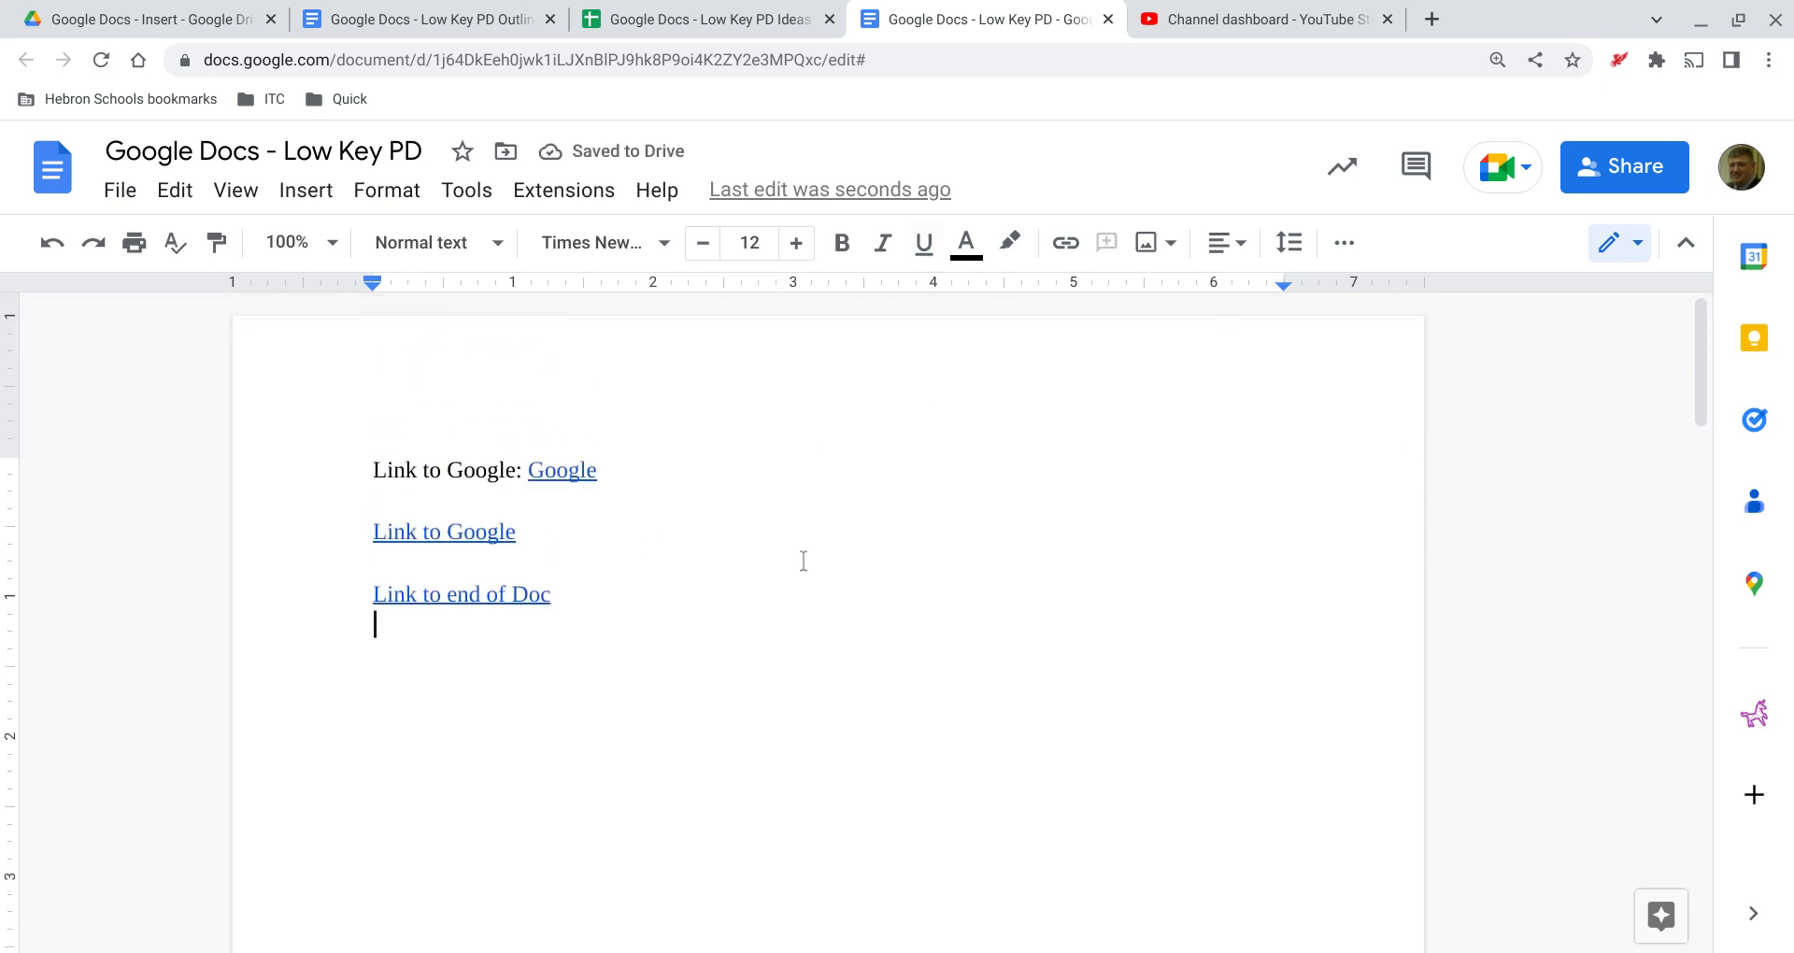
click(471, 592)
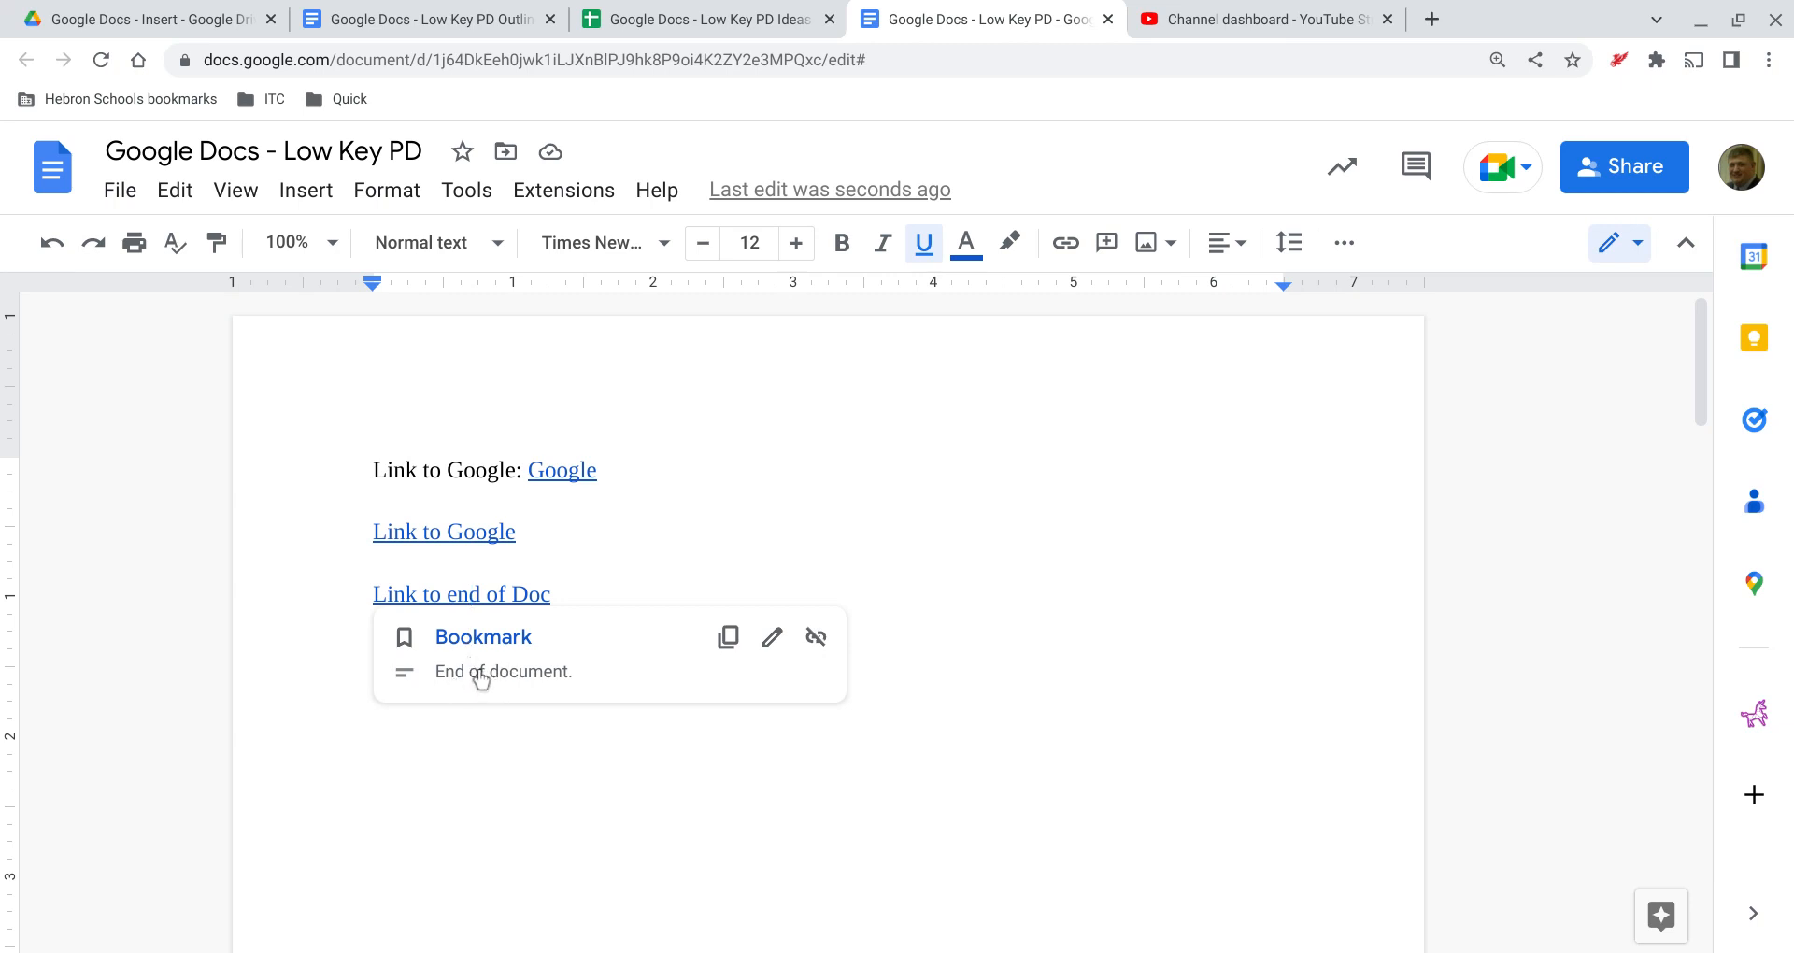
click(480, 674)
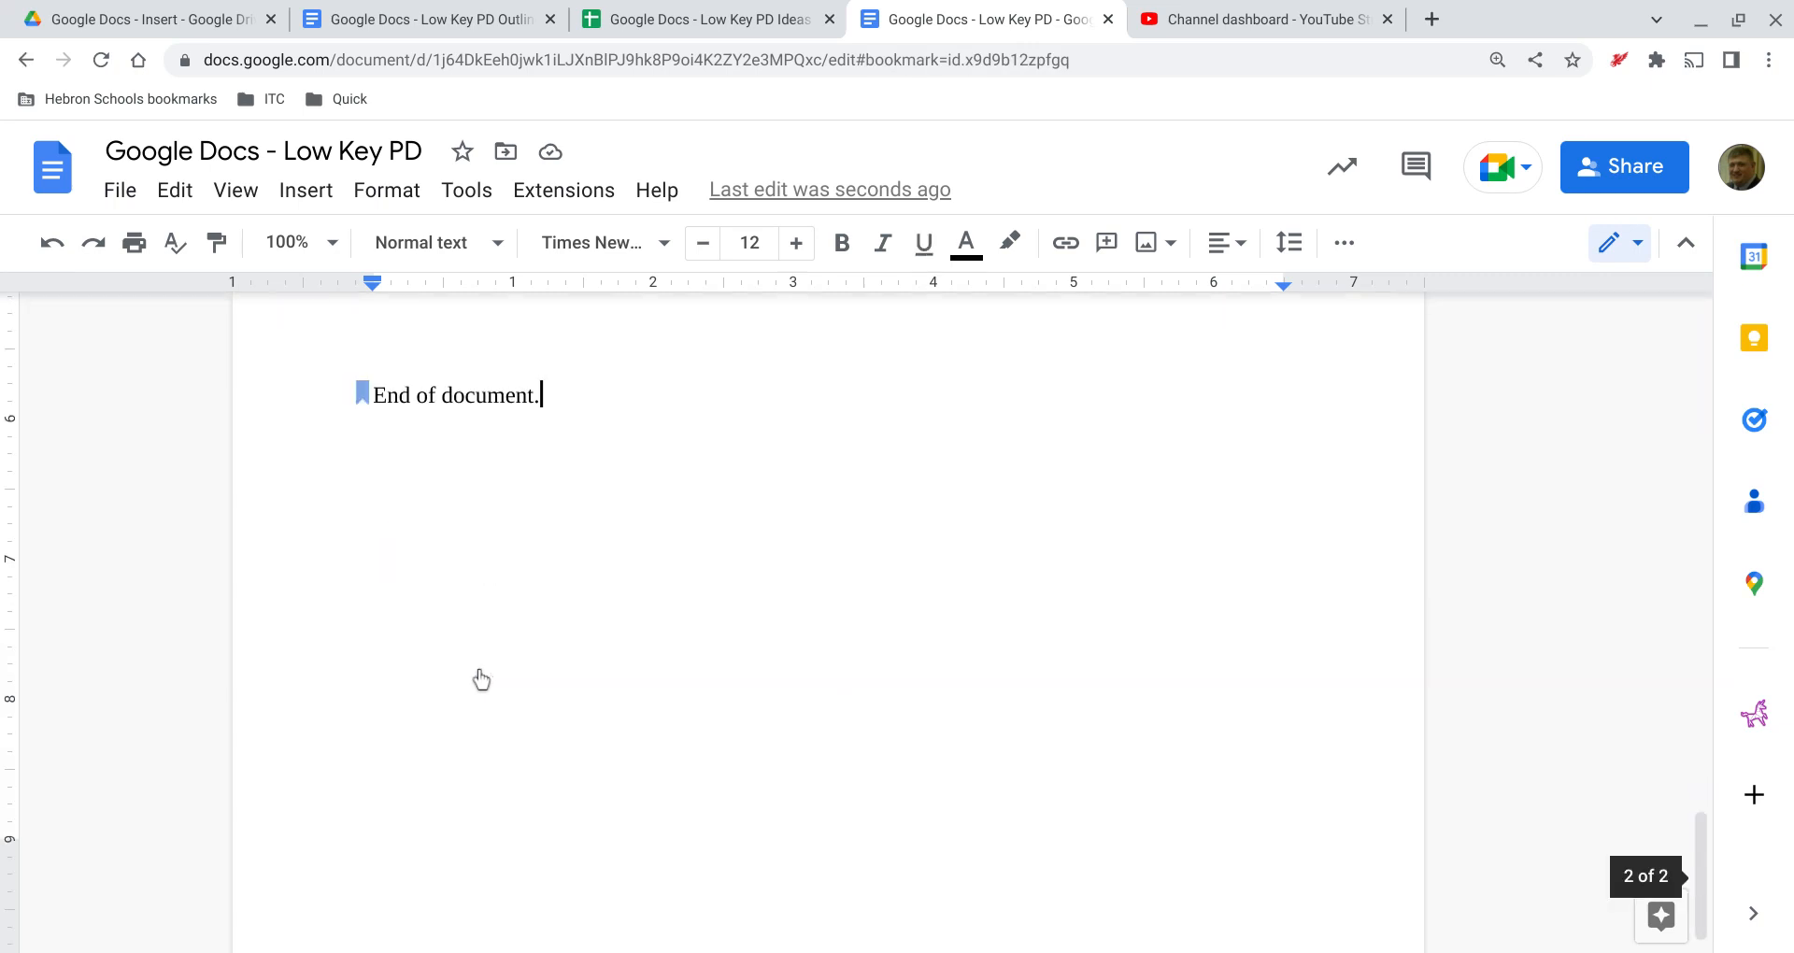